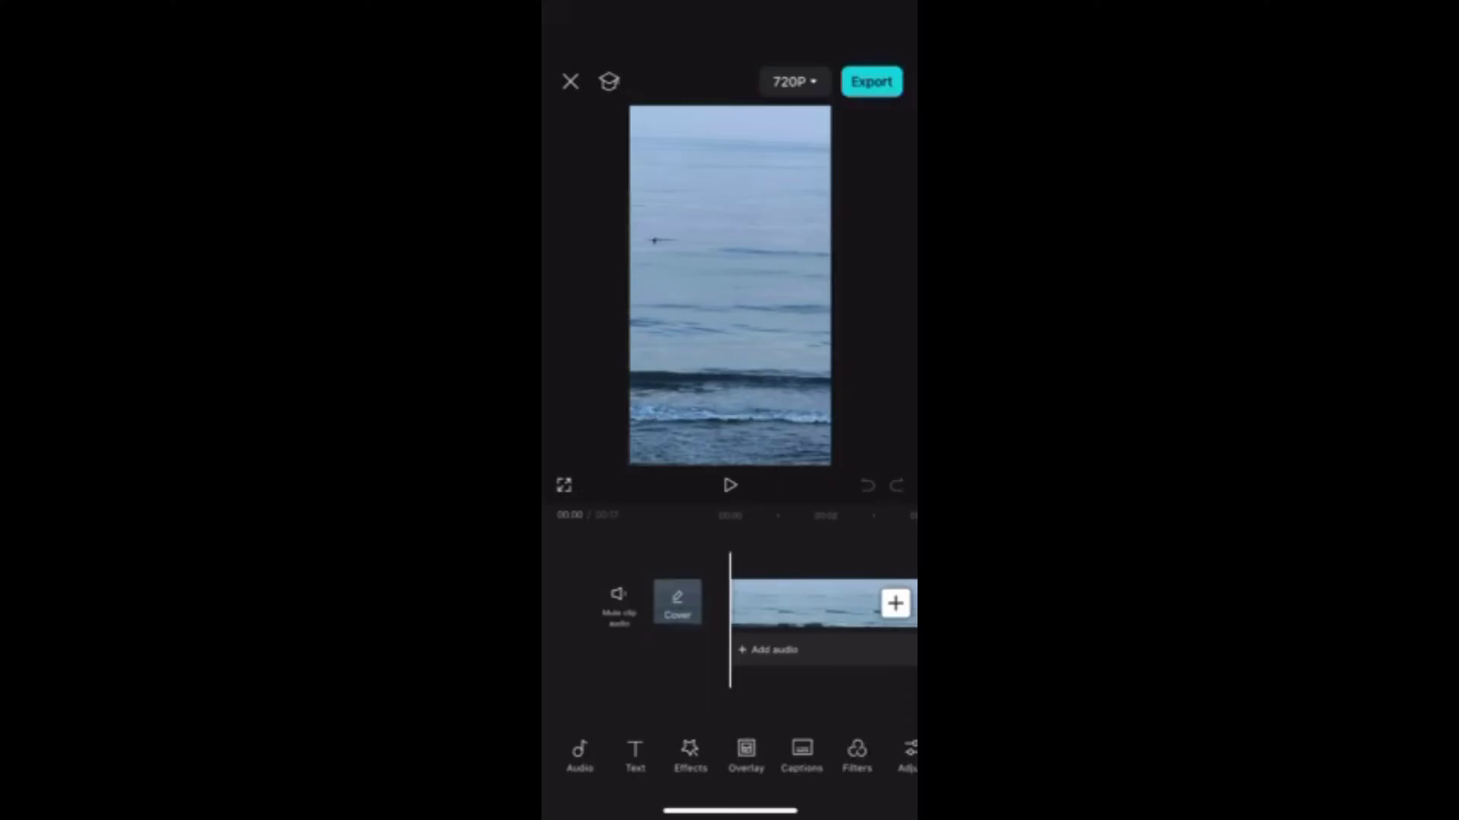
# Preview the beach clip, then open the Draw brushes from CapCut's Text tools
pyautogui.moveTo(820, 604)
pyautogui.mouseDown()
pyautogui.moveTo(647, 604)
pyautogui.moveTo(826, 604)
pyautogui.mouseUp()
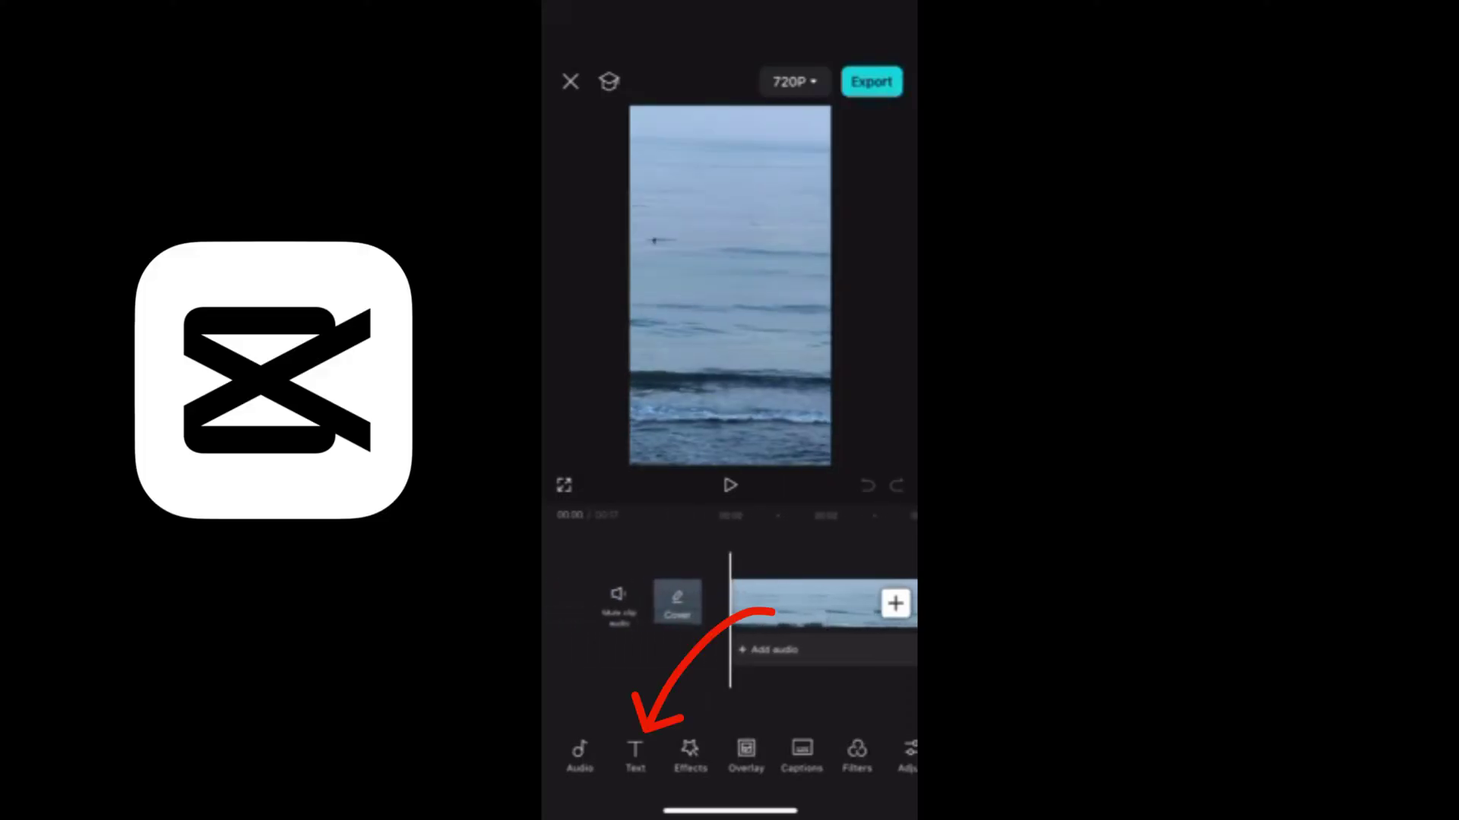
pyautogui.click(635, 754)
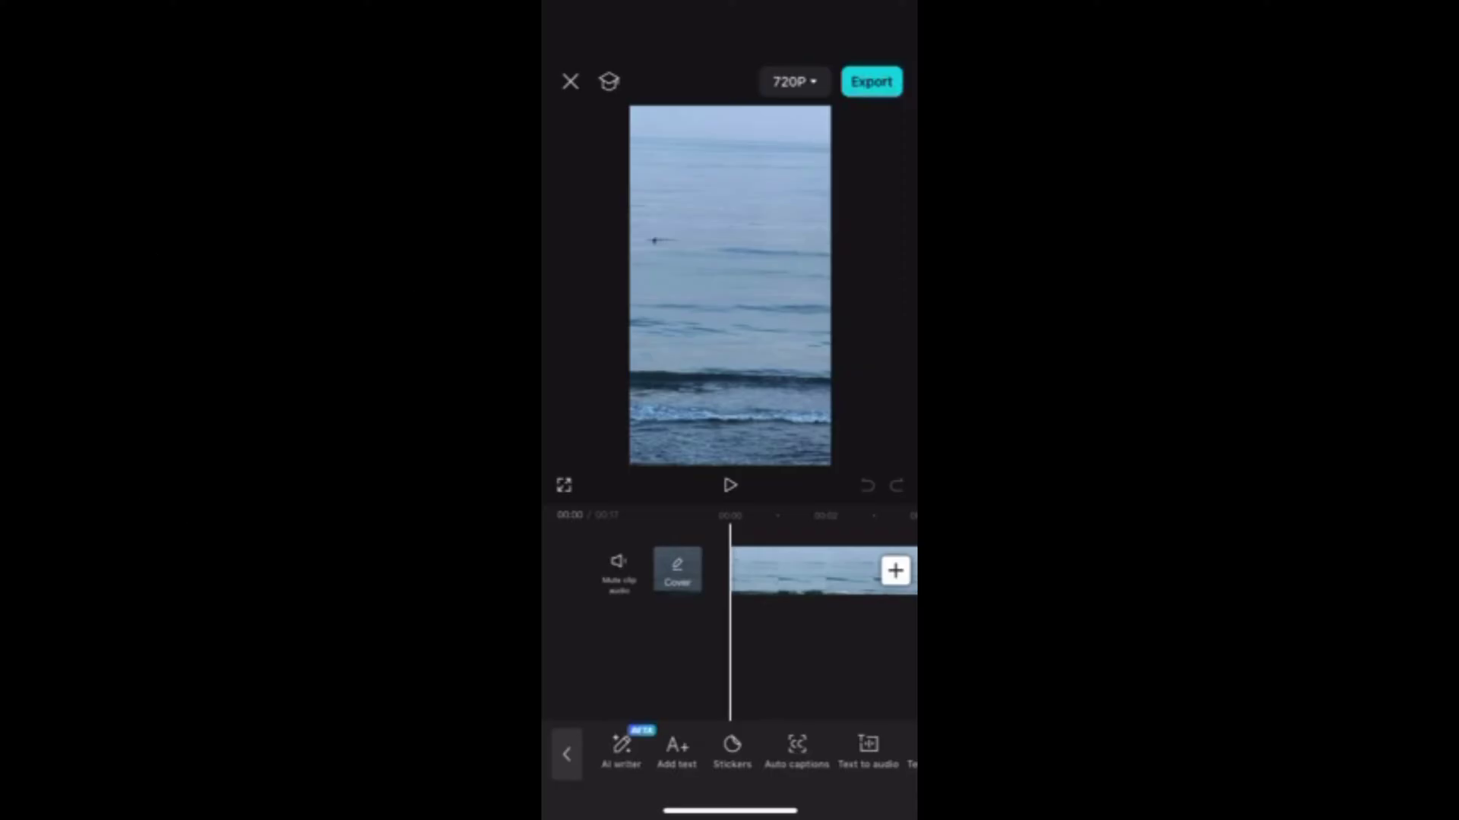
pyautogui.moveTo(835, 752); pyautogui.dragTo(653, 752)
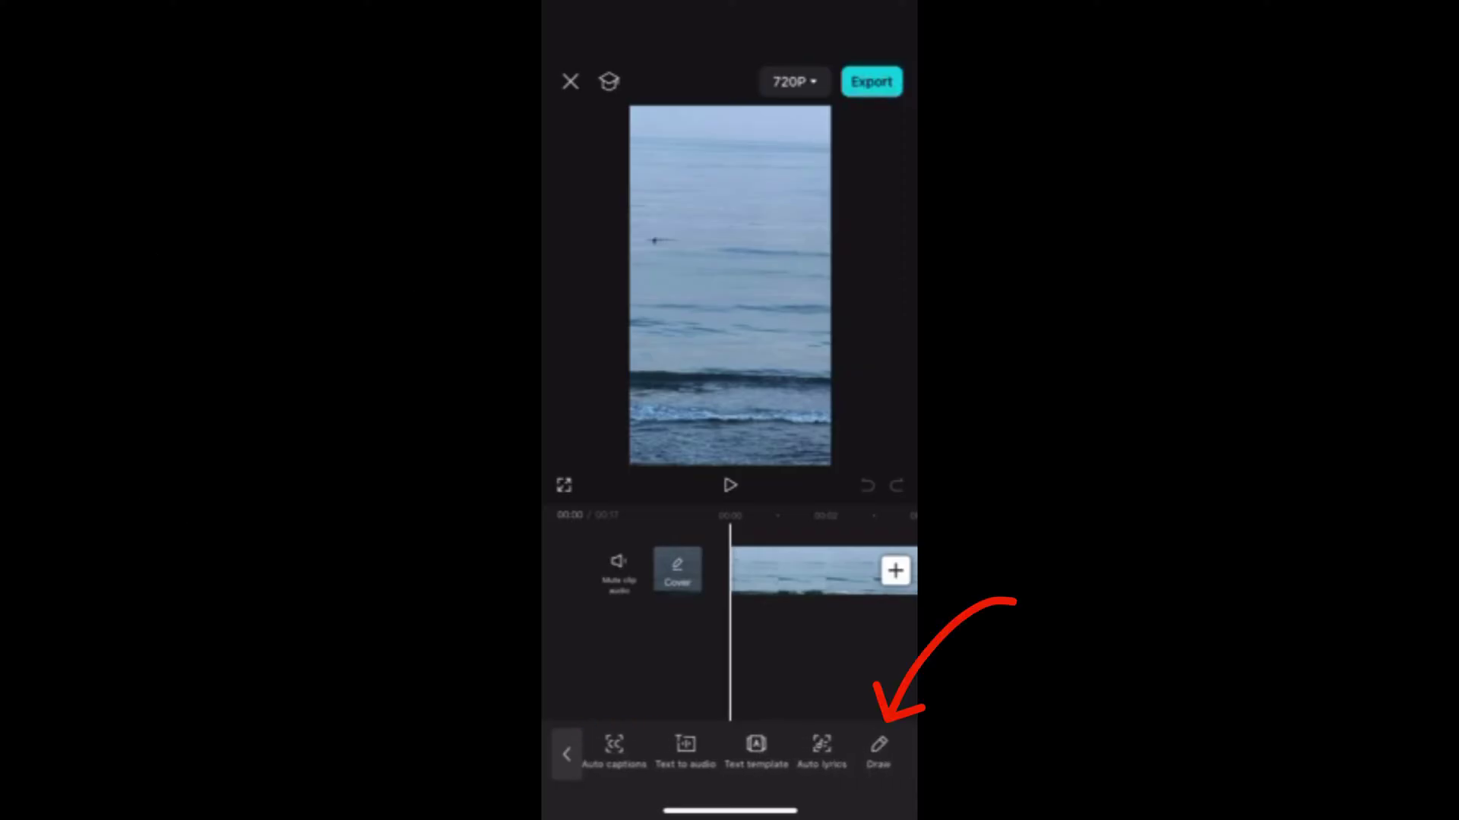
pyautogui.click(878, 752)
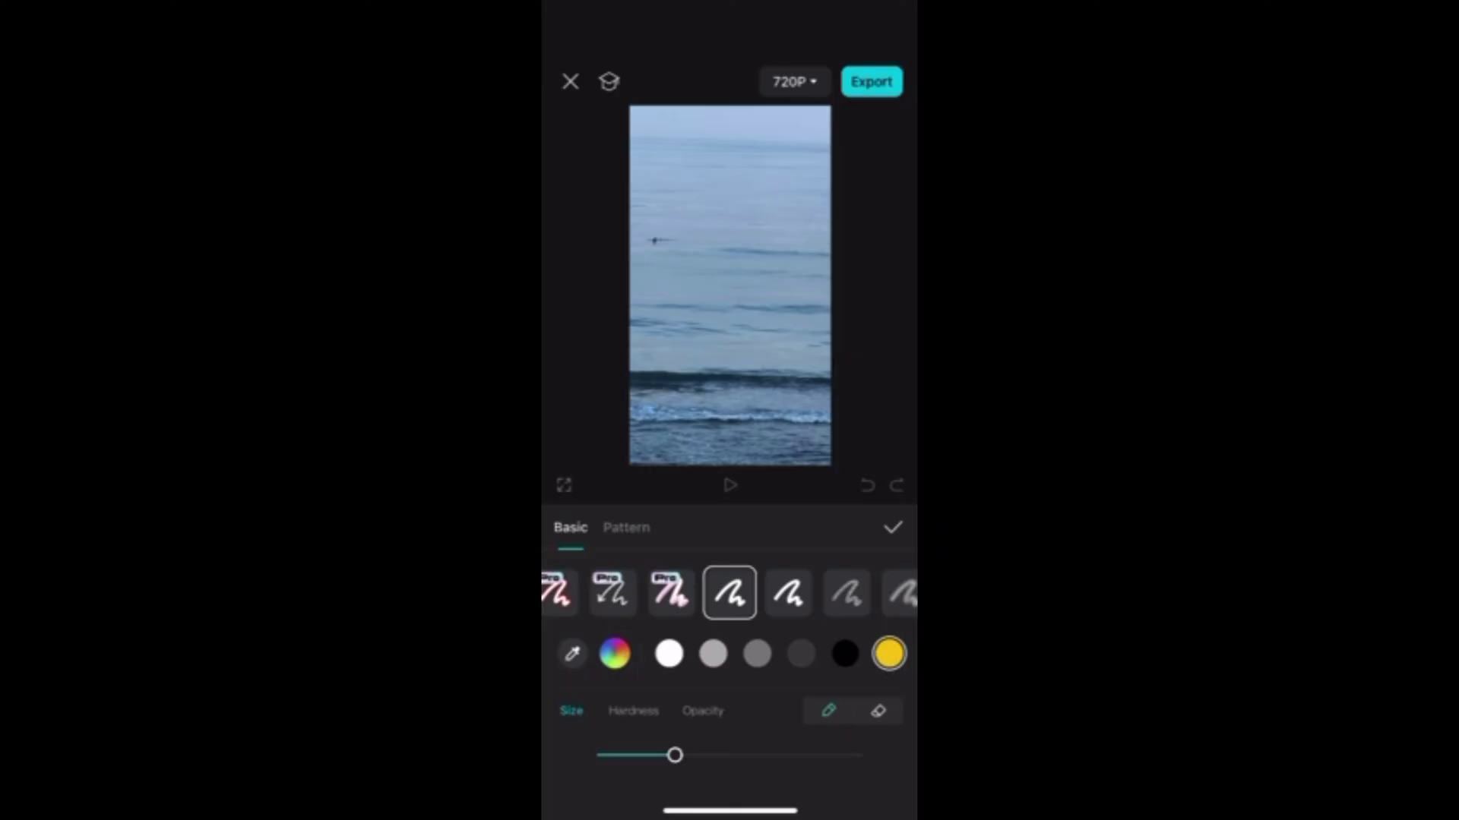
# Draw a yellow 'hi!' with a small heart, confirm it as a clip, and preview playback
pyautogui.moveTo(658, 280); pyautogui.dragTo(759, 370)
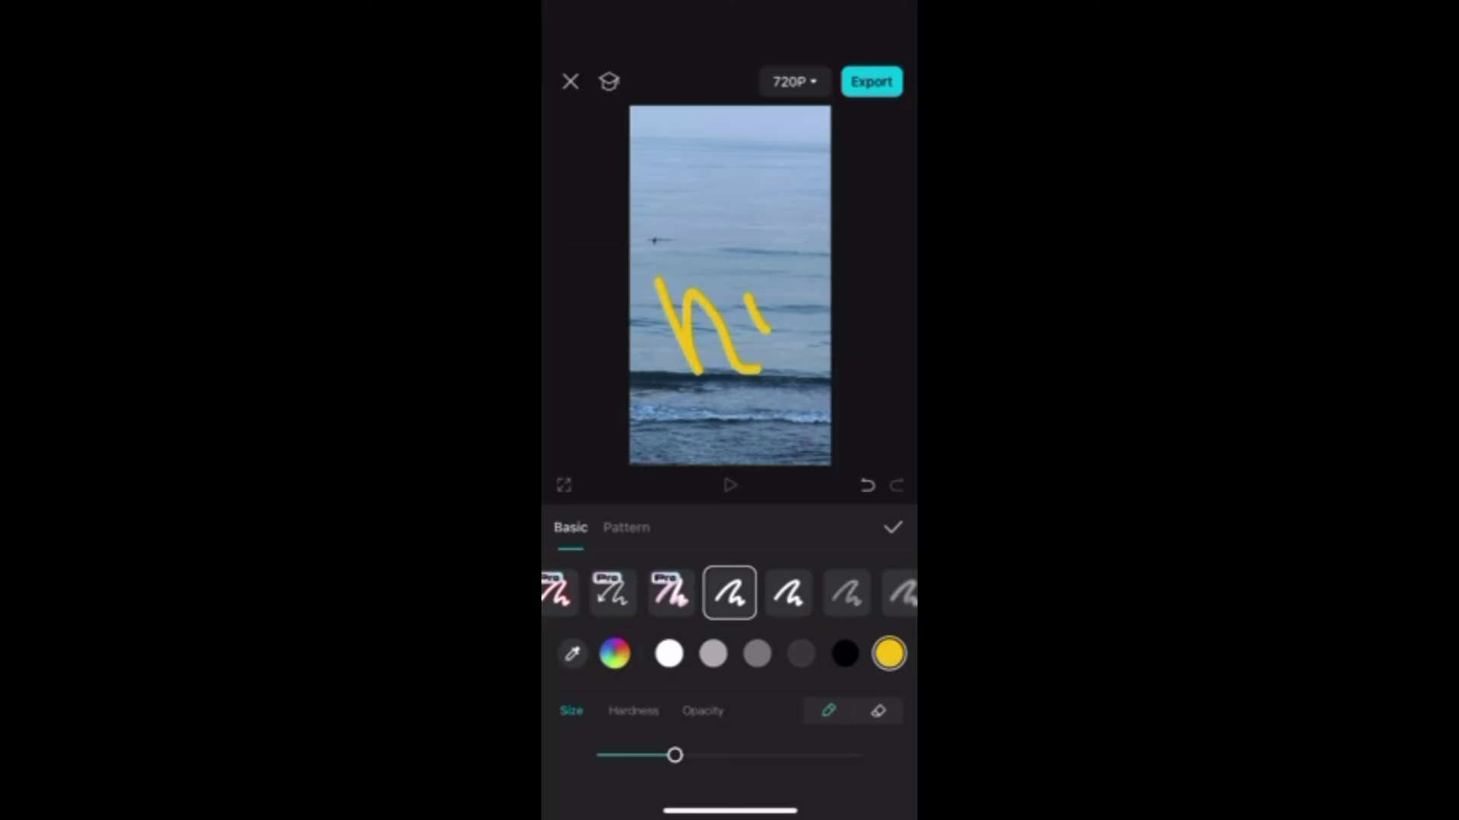
pyautogui.moveTo(751, 202); pyautogui.dragTo(783, 265)
pyautogui.moveTo(796, 287); pyautogui.dragTo(804, 302)
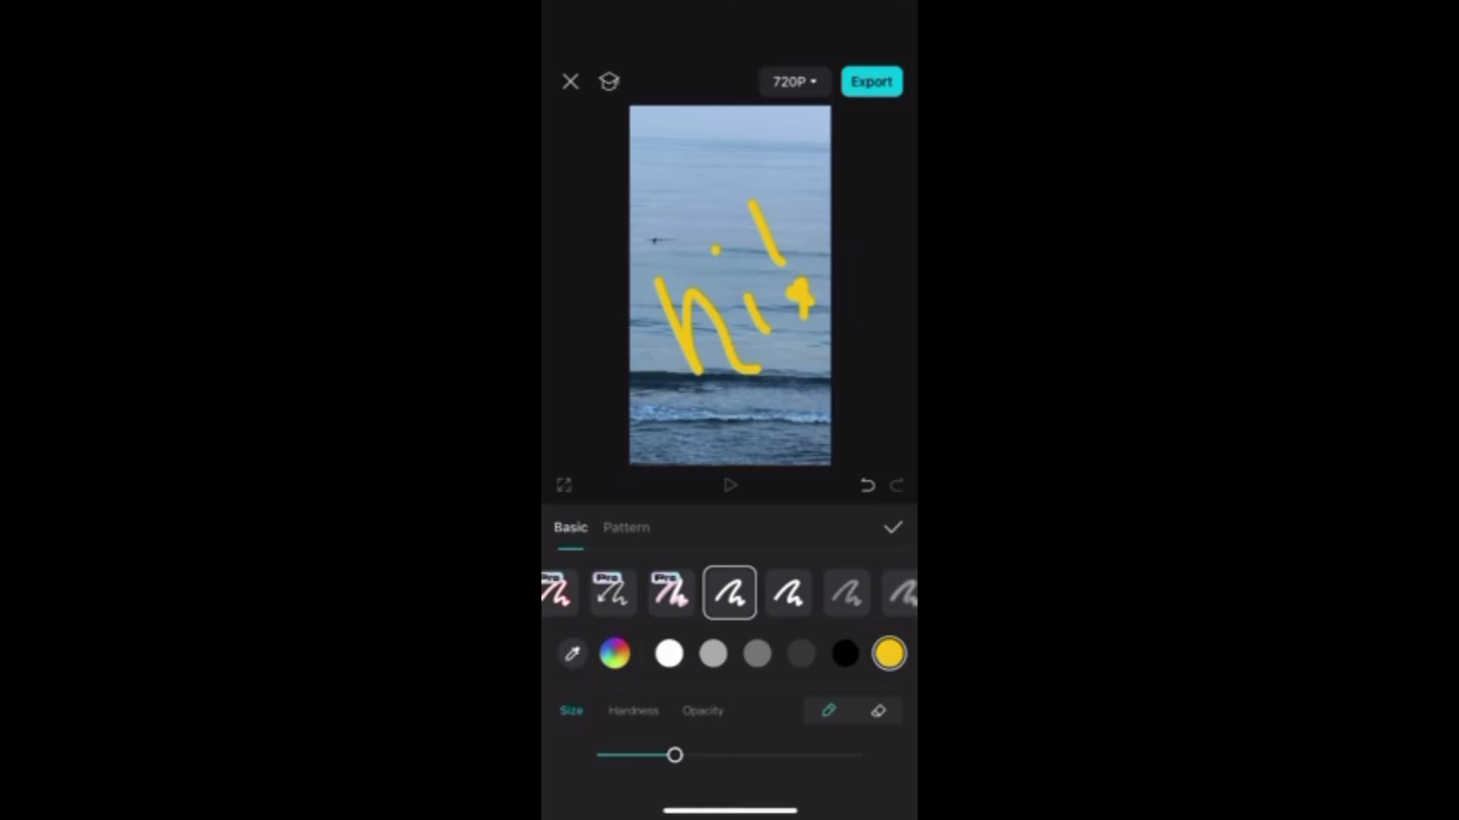
pyautogui.click(893, 527)
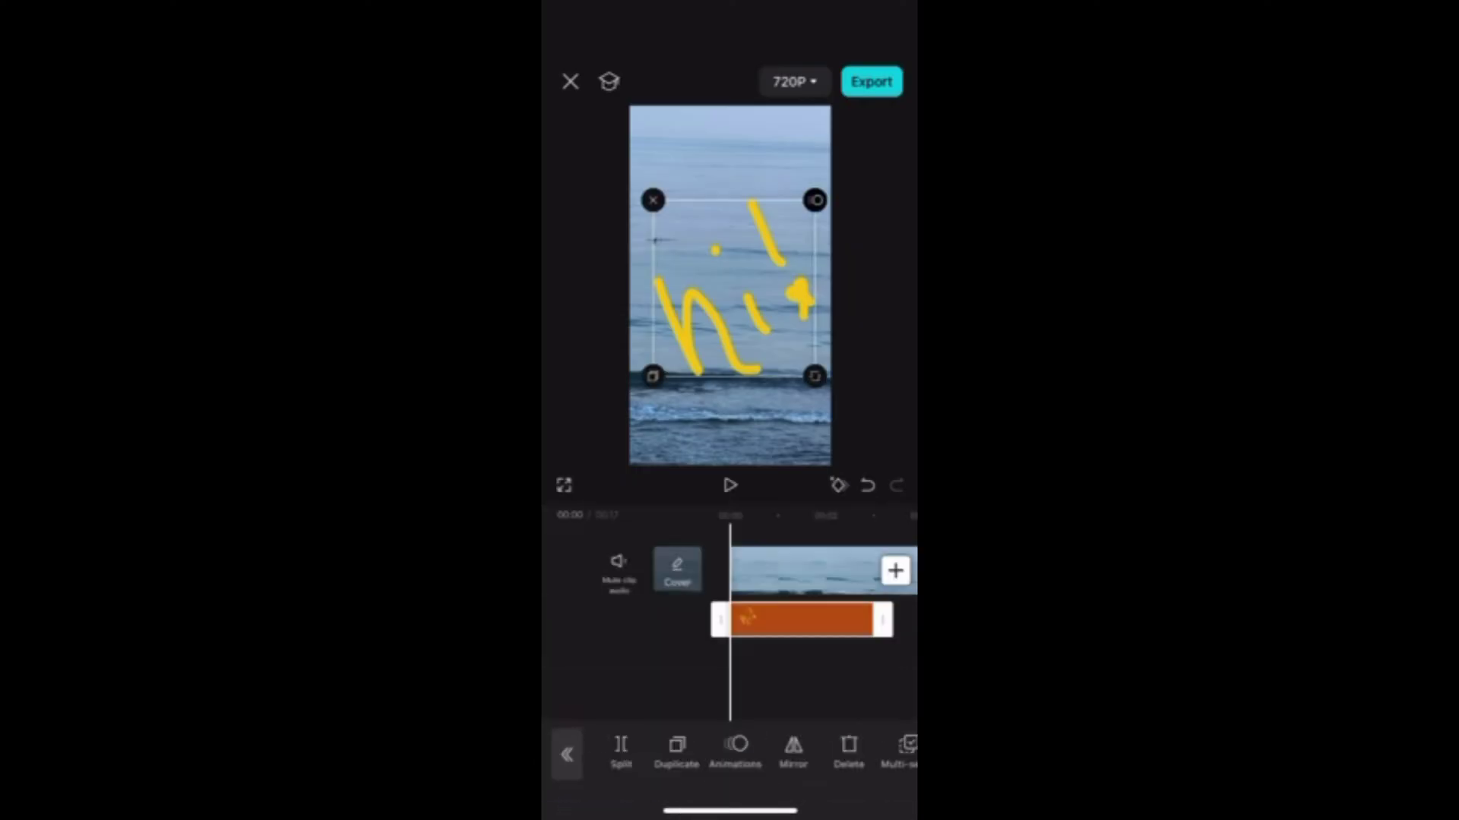
pyautogui.click(729, 486)
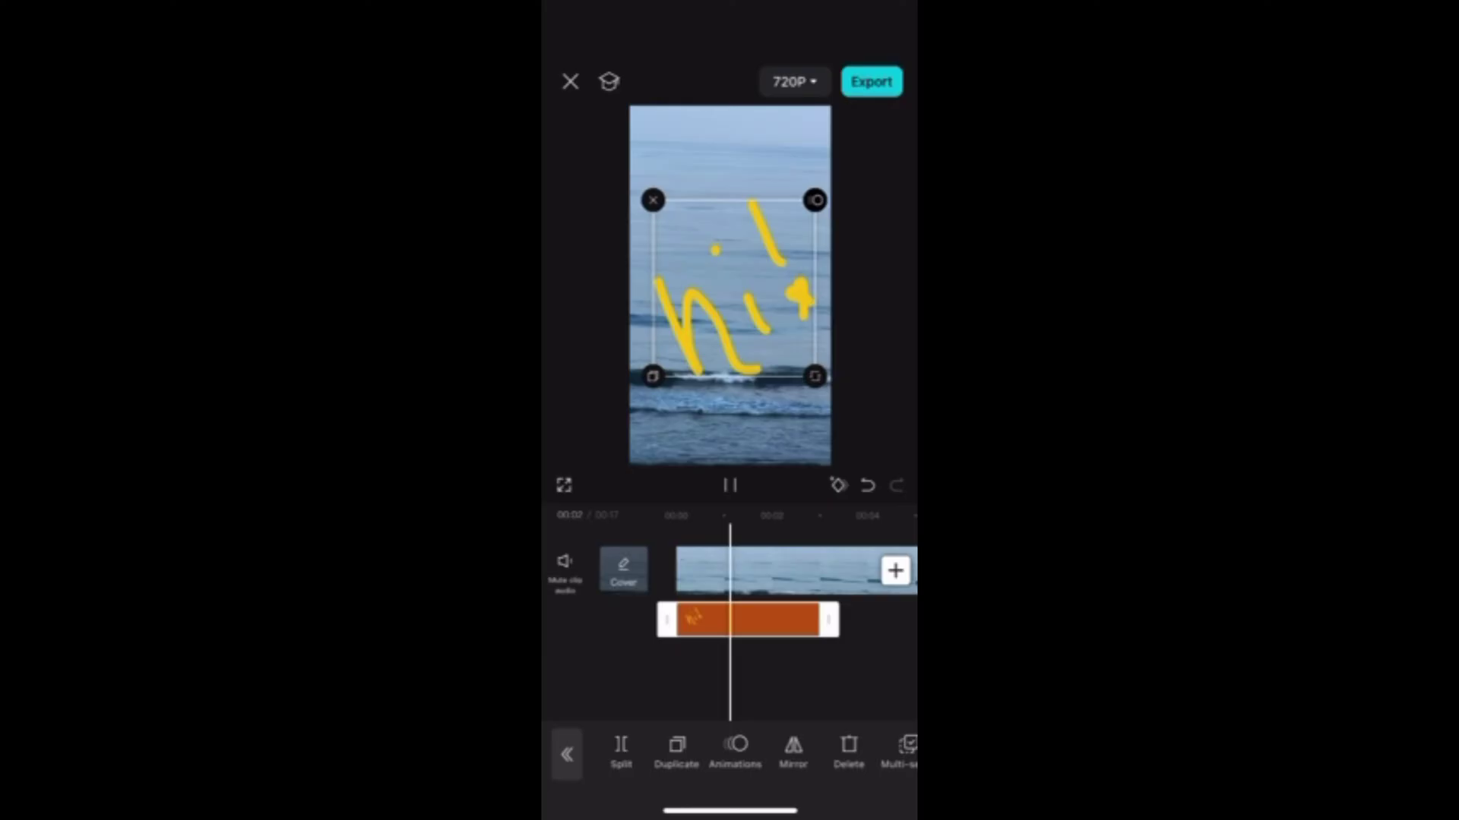
pyautogui.click(730, 485)
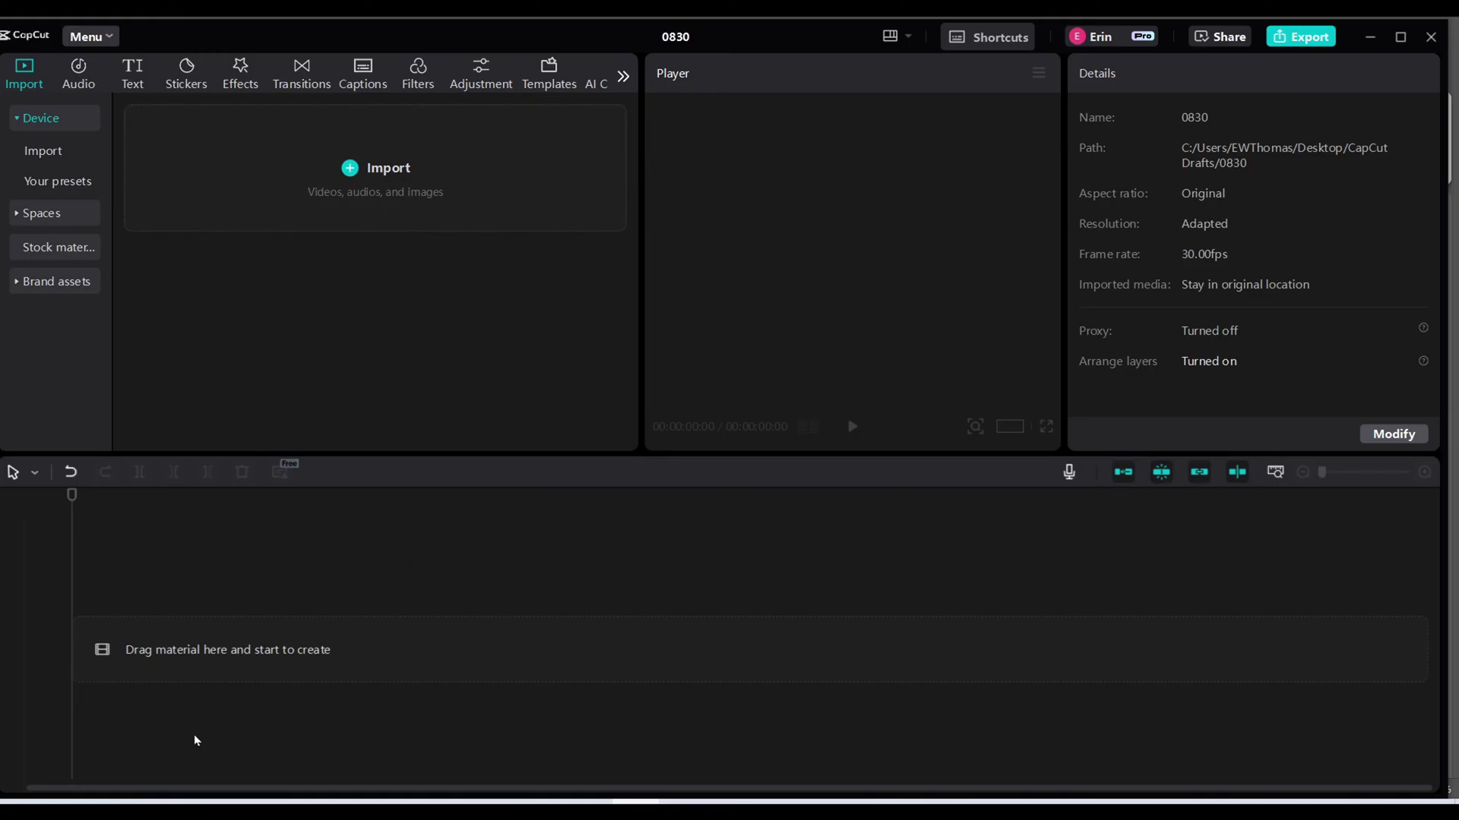
# Search Windows for 'paint' and launch Paint 3D
pyautogui.press('super+s')
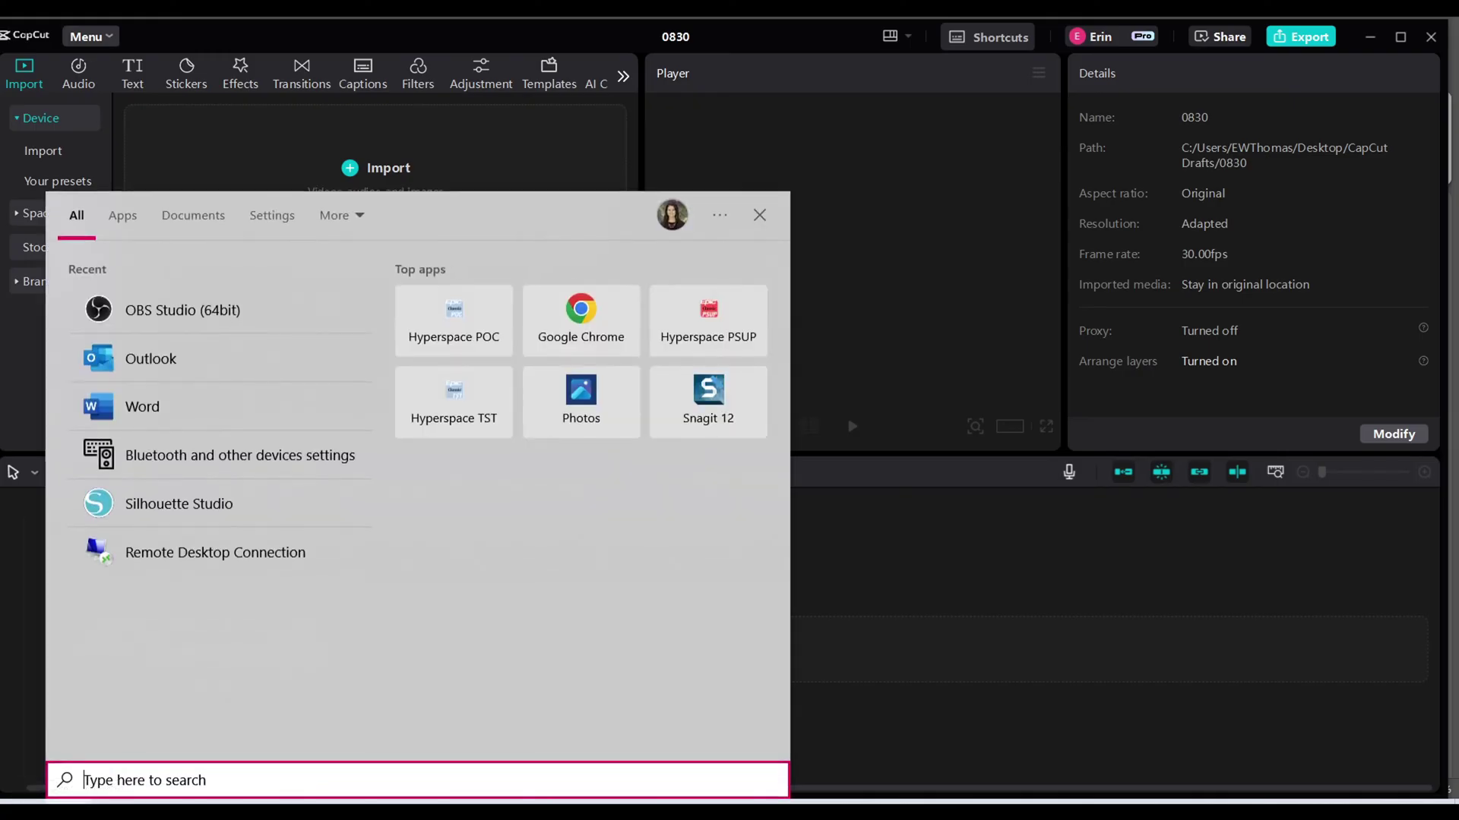
pyautogui.write('paint')
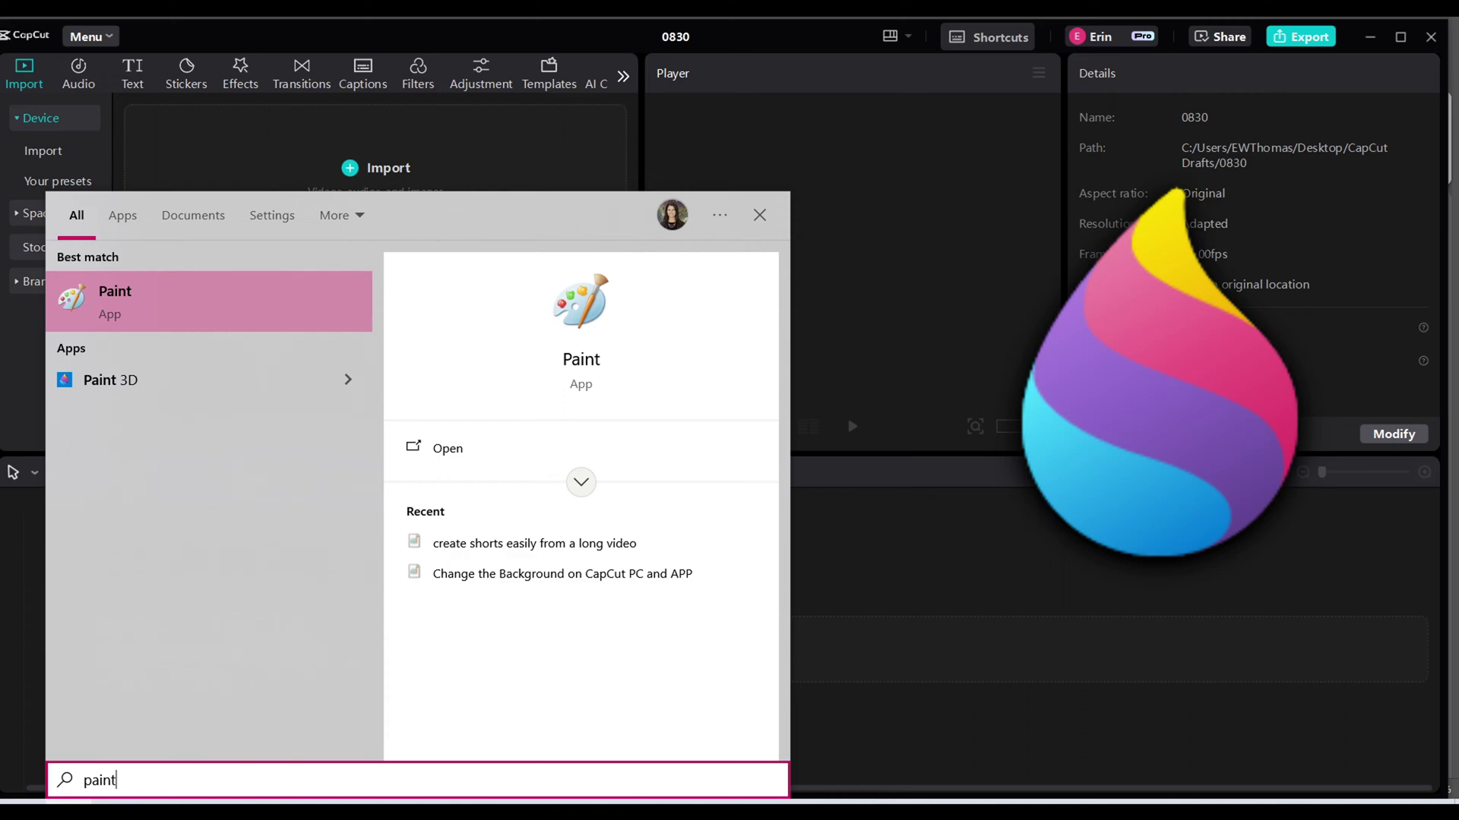
pyautogui.click(171, 380)
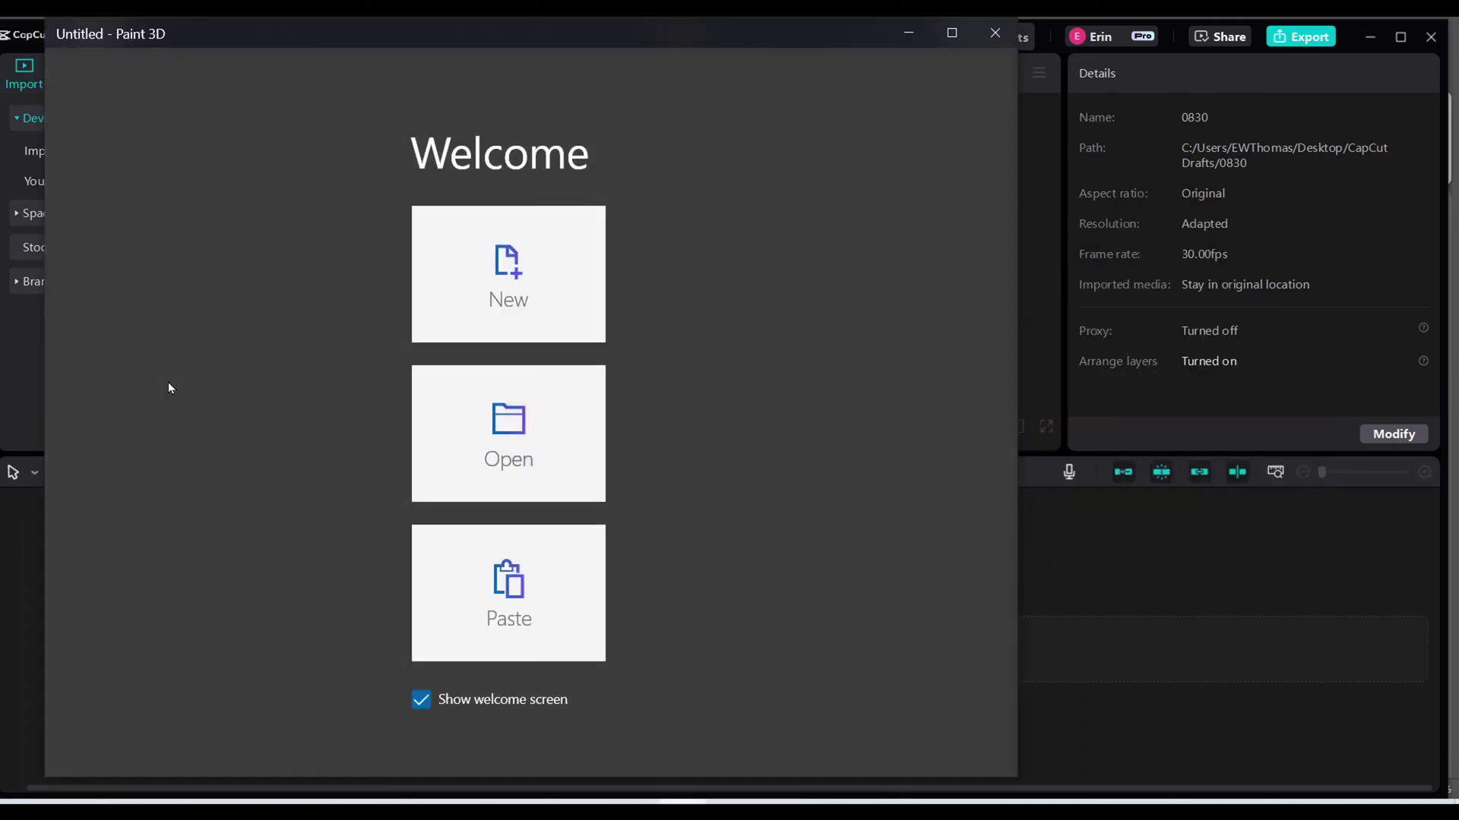
# On a new canvas, draw a red heart outline in two strokes with a 24px Marker
pyautogui.click(507, 267)
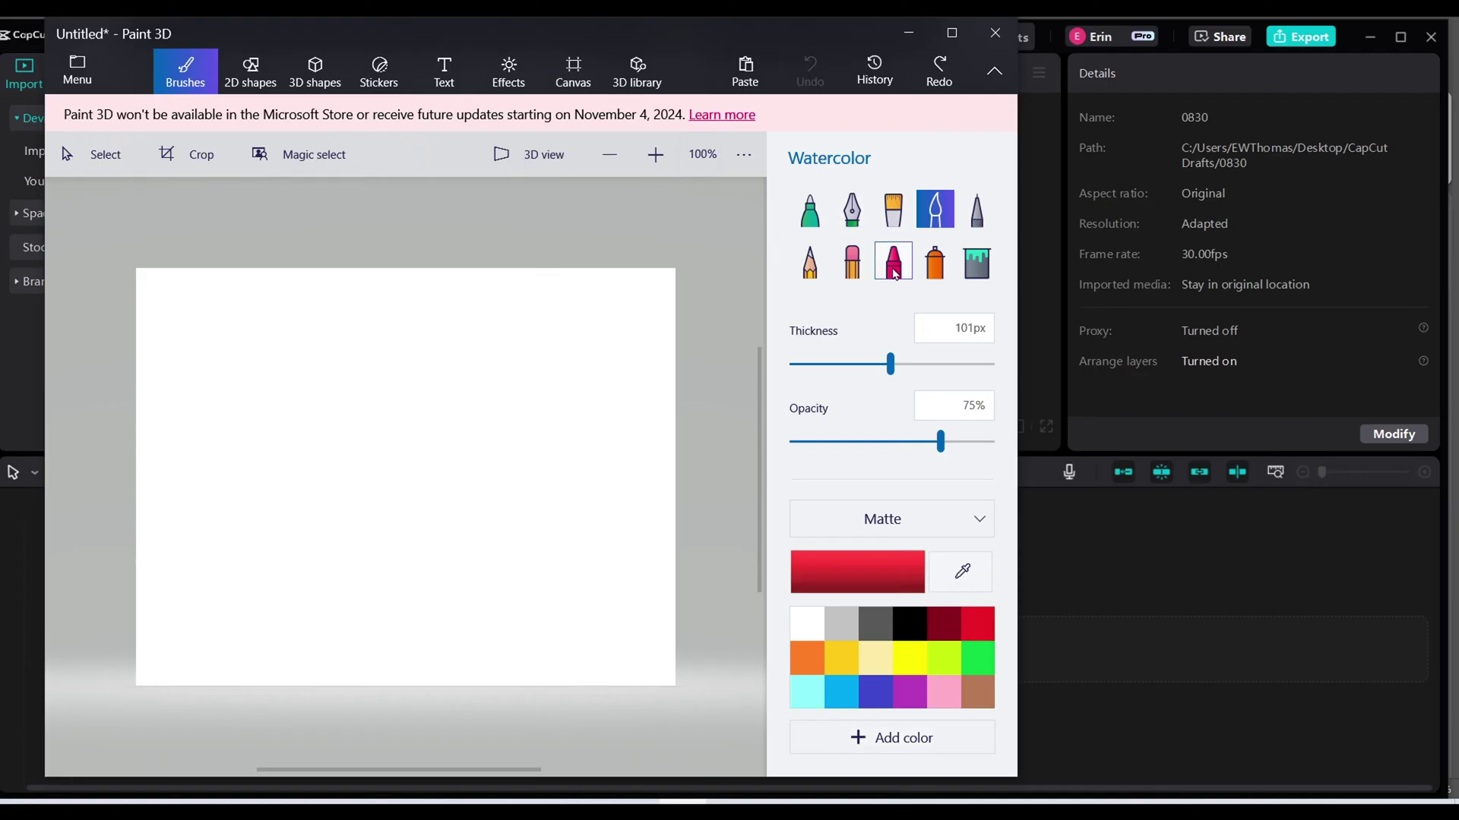
pyautogui.click(894, 272)
pyautogui.click(810, 205)
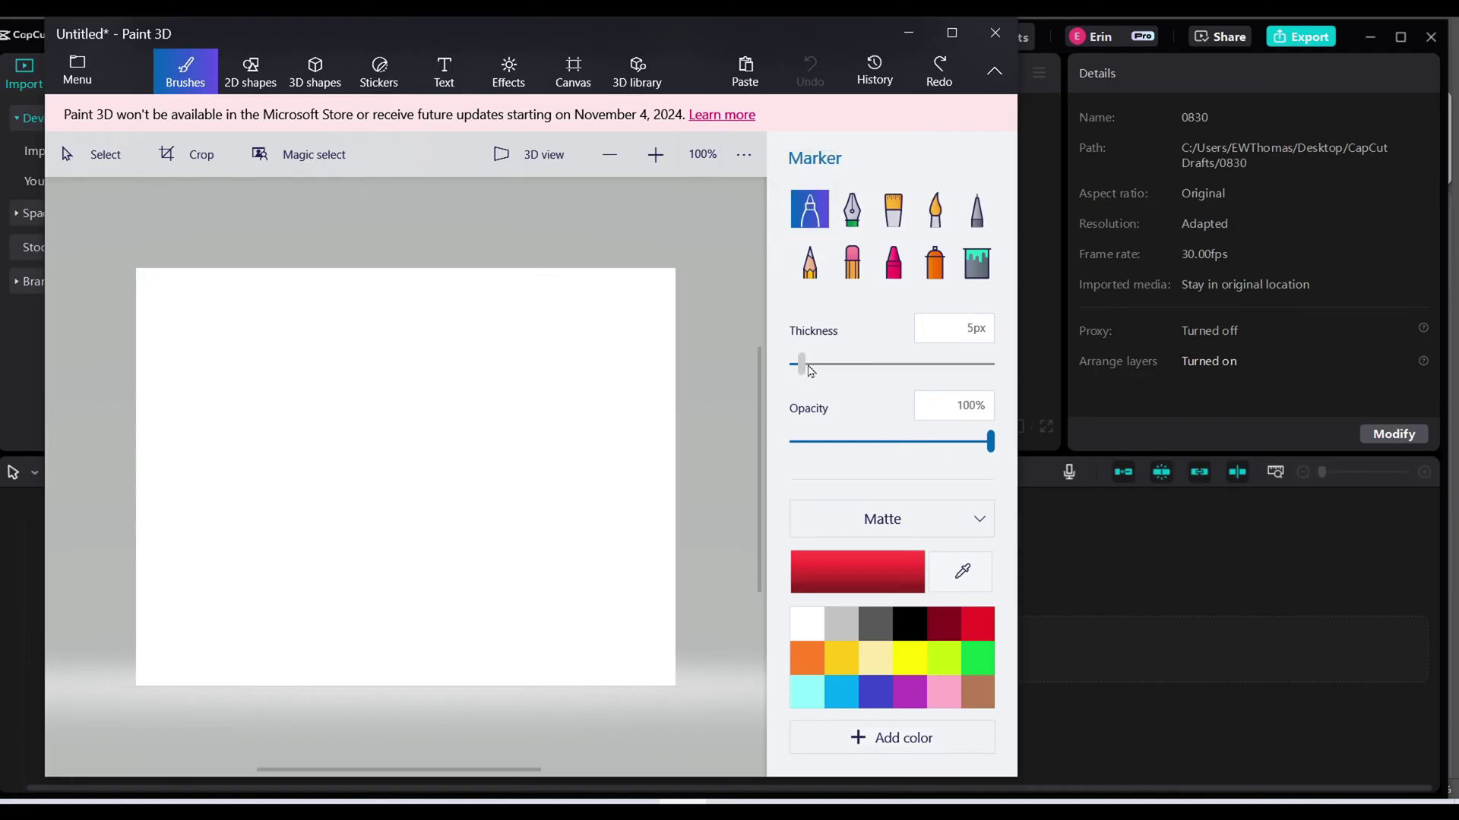
pyautogui.moveTo(802, 366); pyautogui.dragTo(839, 372)
pyautogui.moveTo(417, 386)
pyautogui.mouseDown()
pyautogui.moveTo(304, 327)
pyautogui.moveTo(261, 368)
pyautogui.moveTo(313, 531)
pyautogui.moveTo(420, 609)
pyautogui.mouseUp()
pyautogui.moveTo(417, 386)
pyautogui.mouseDown()
pyautogui.moveTo(499, 335)
pyautogui.moveTo(596, 348)
pyautogui.moveTo(572, 431)
pyautogui.moveTo(489, 497)
pyautogui.moveTo(421, 607)
pyautogui.mouseUp()
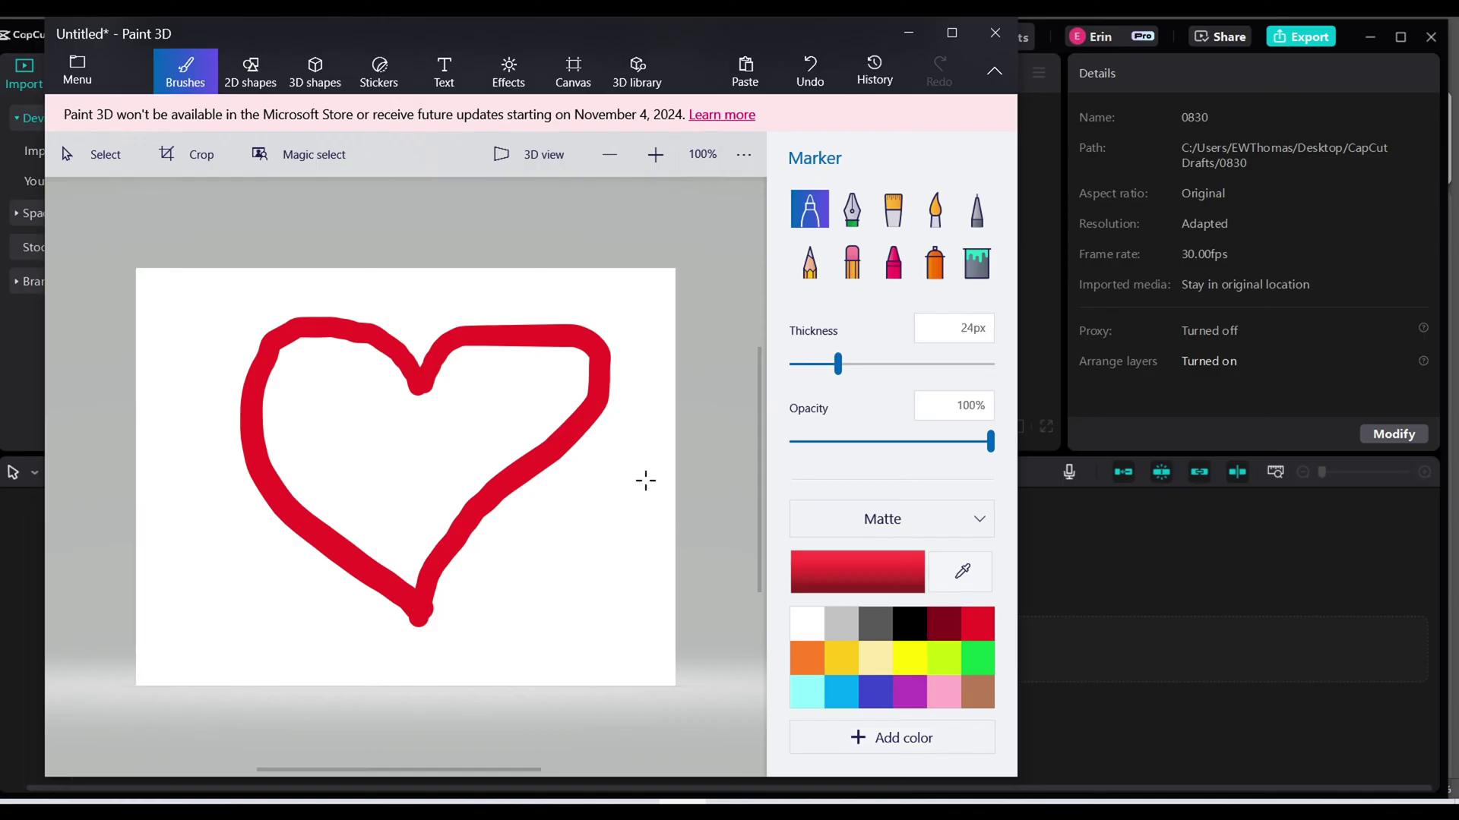
# Turn on Transparent canvas in Canvas options so only the red heart remains
pyautogui.rightClick(645, 481)
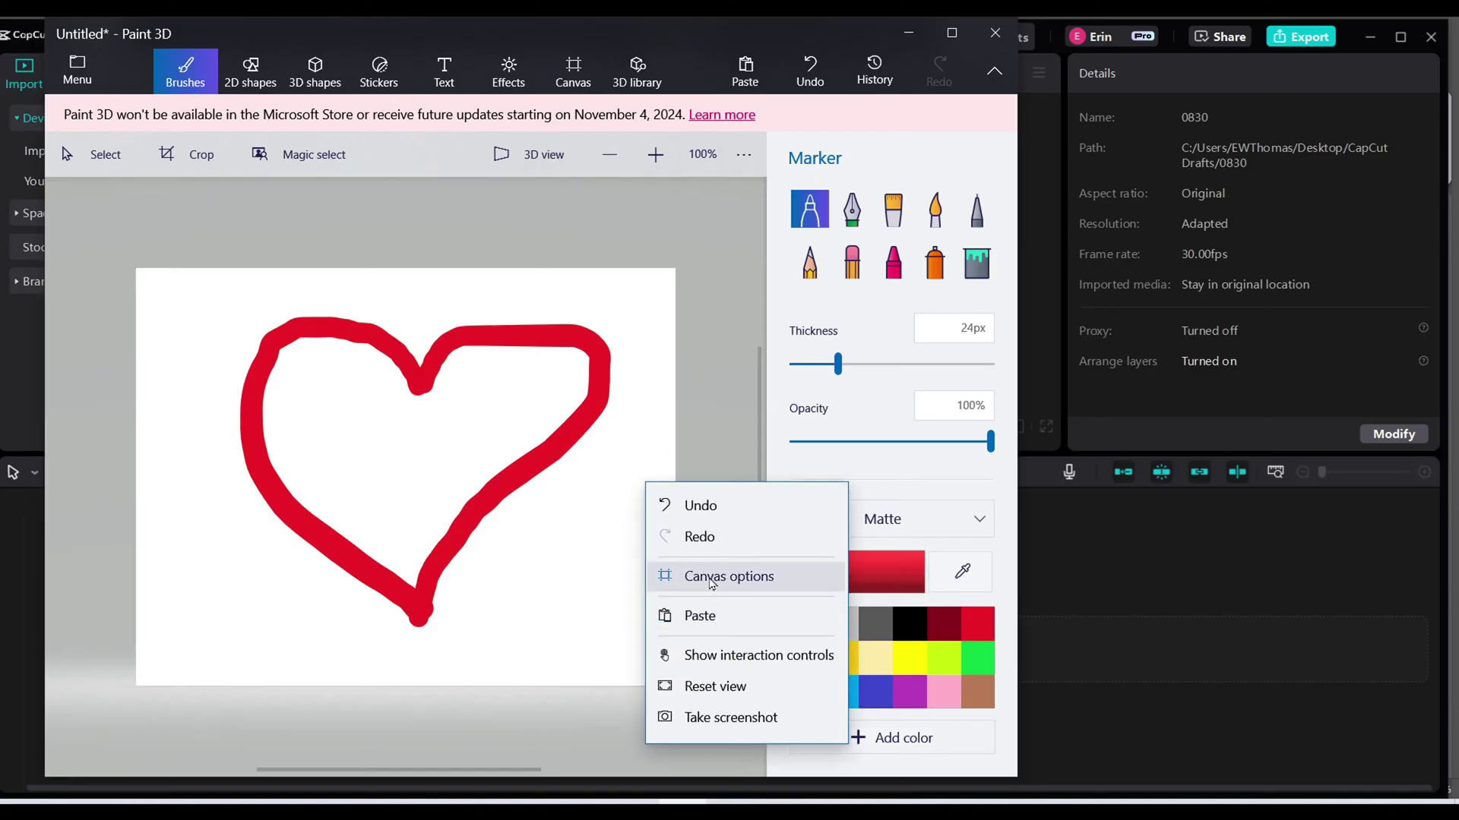
pyautogui.click(712, 594)
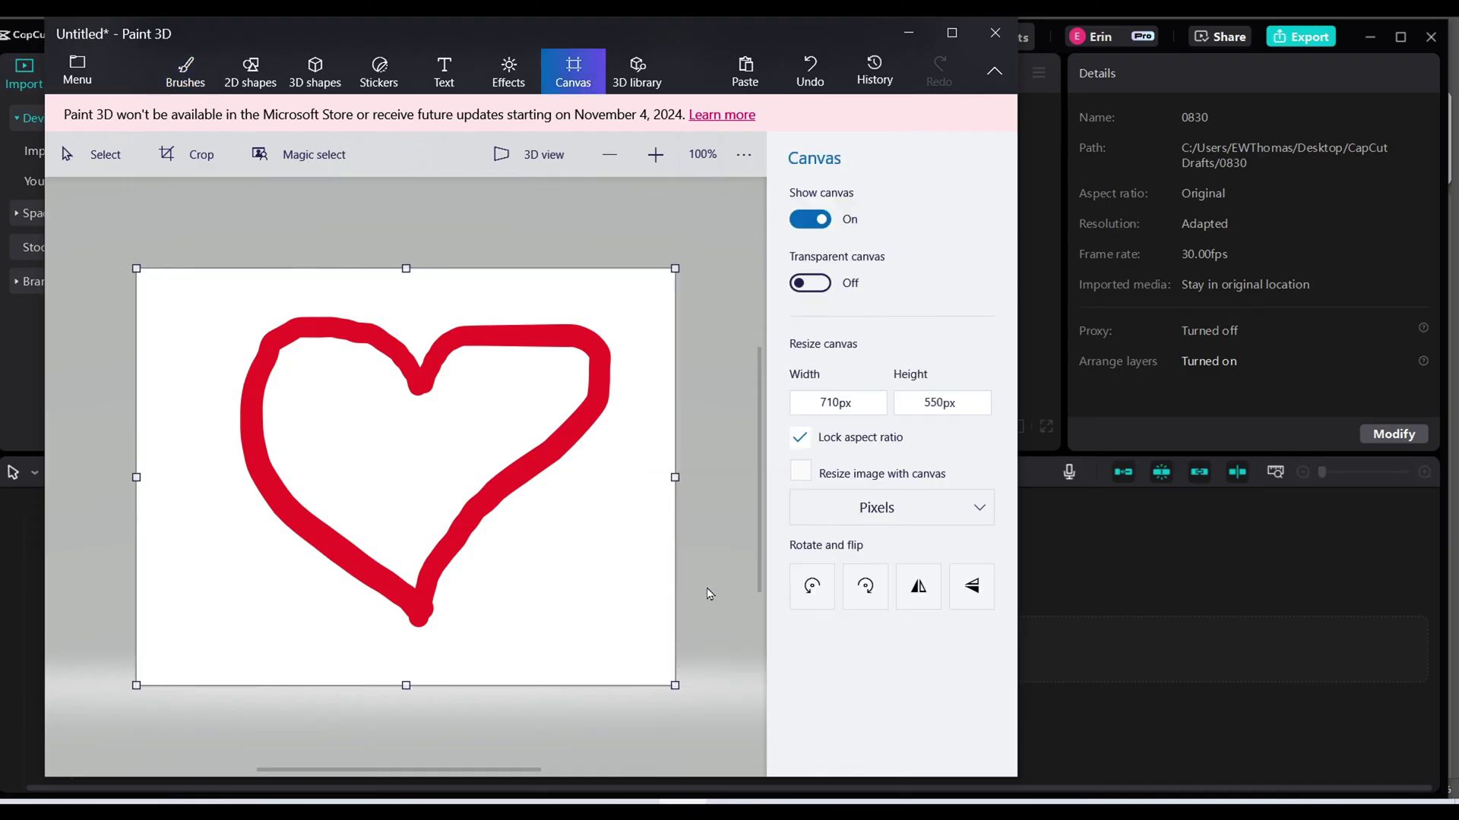
pyautogui.click(817, 287)
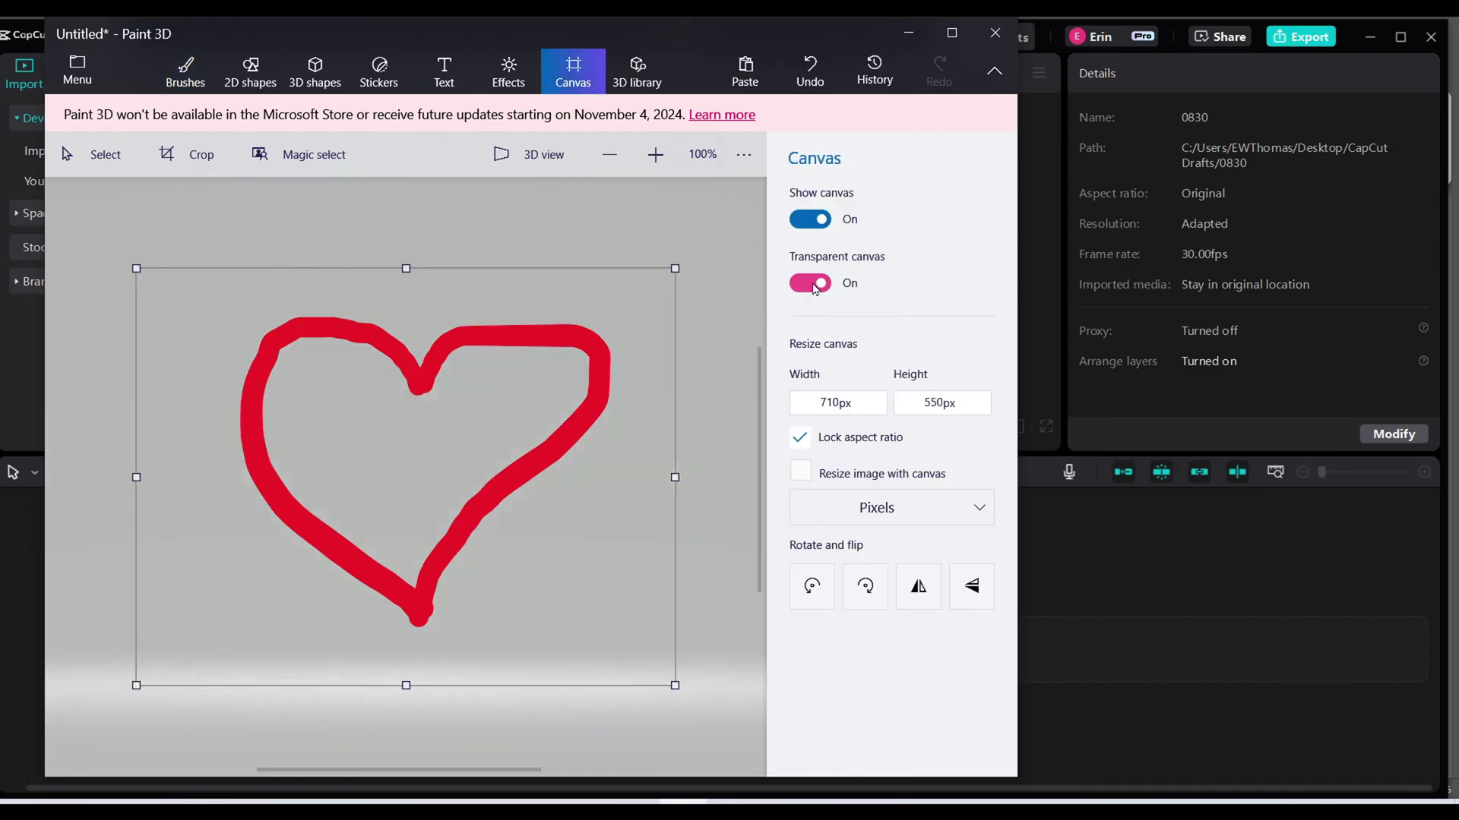
# Save the drawing via Save as > Image as heart.png on the Desktop
pyautogui.click(81, 76)
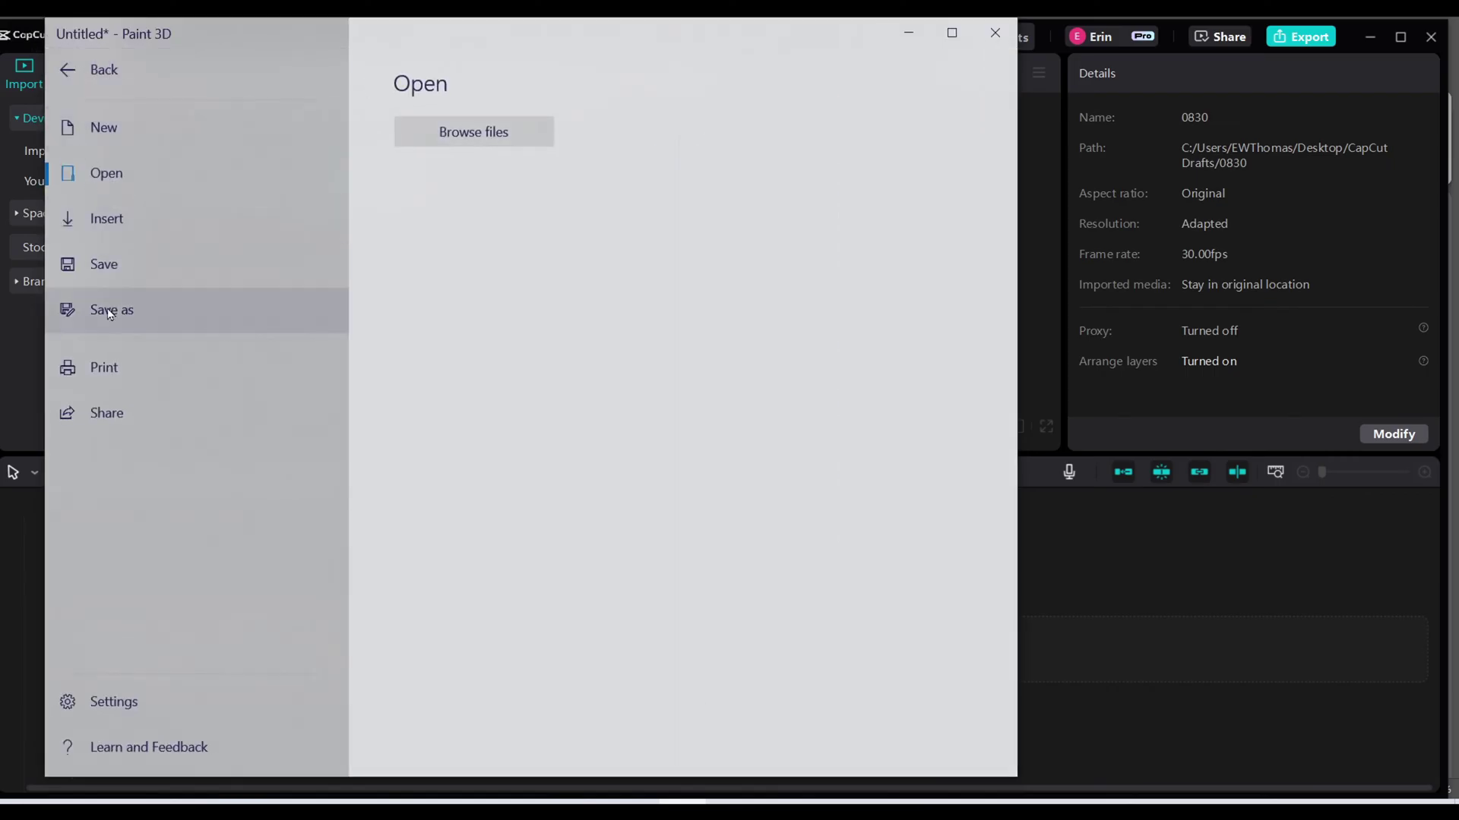
pyautogui.click(114, 309)
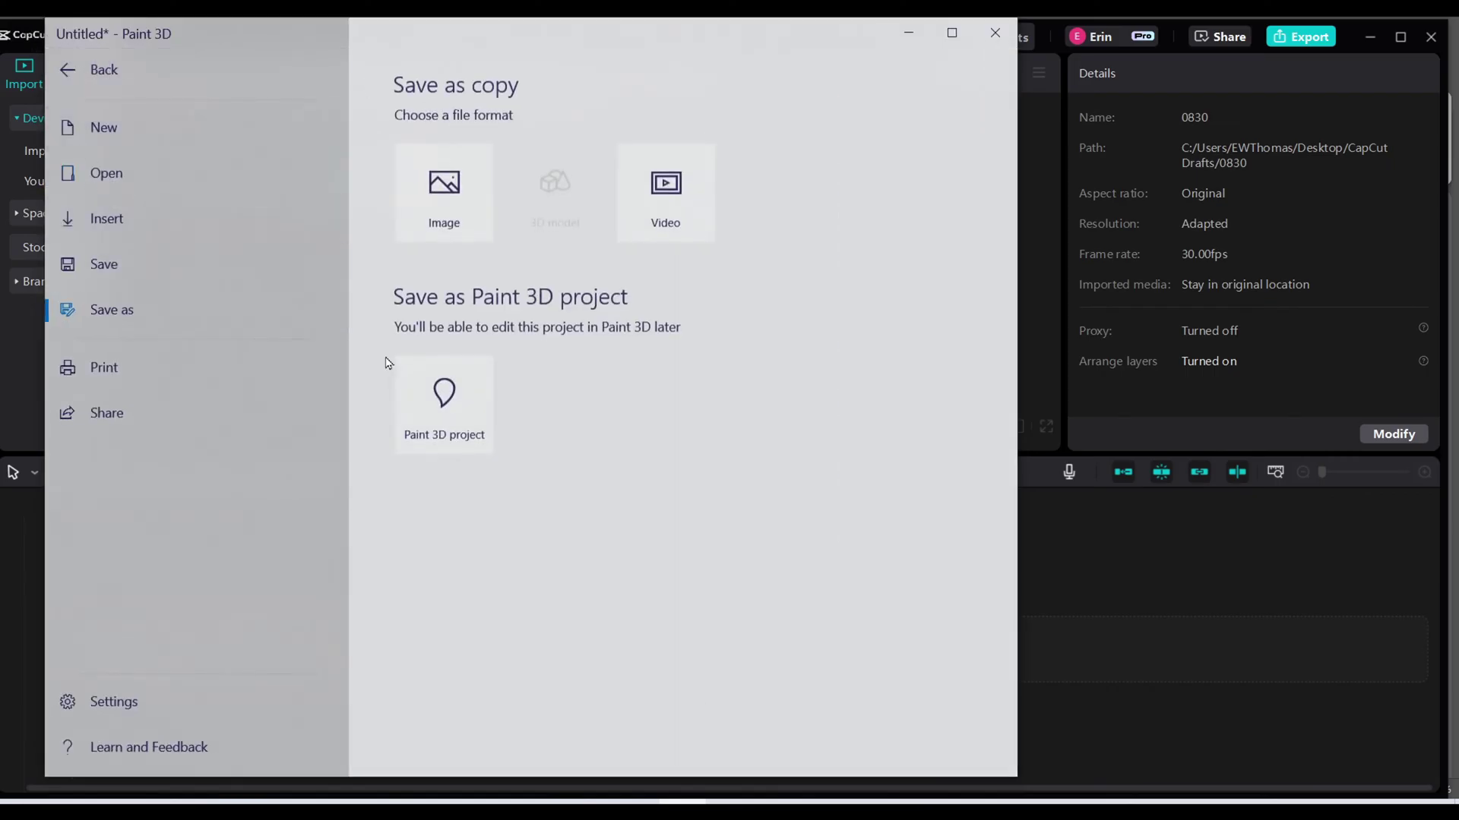
pyautogui.click(443, 191)
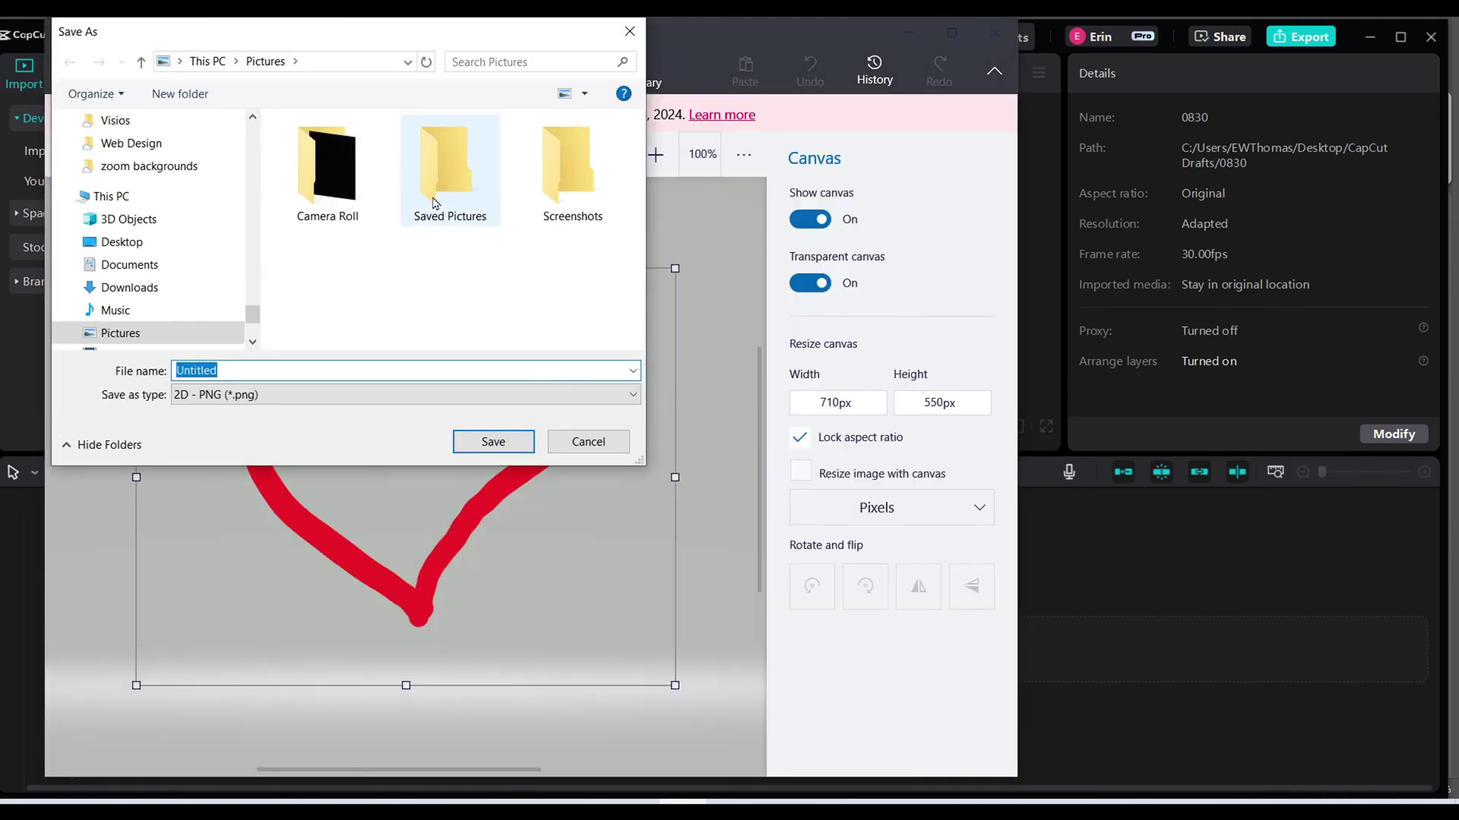
pyautogui.write('heart')
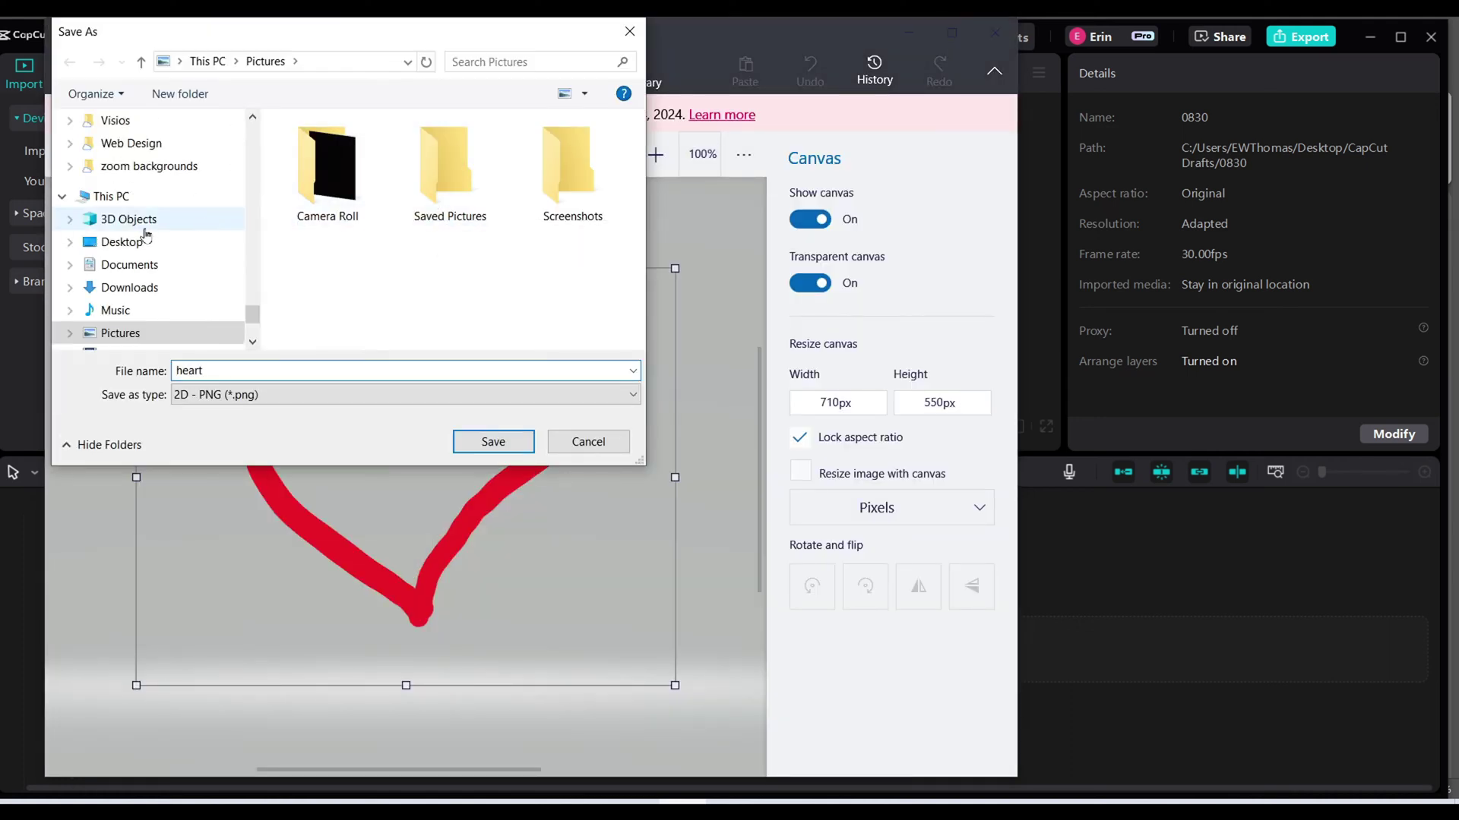
pyautogui.click(141, 243)
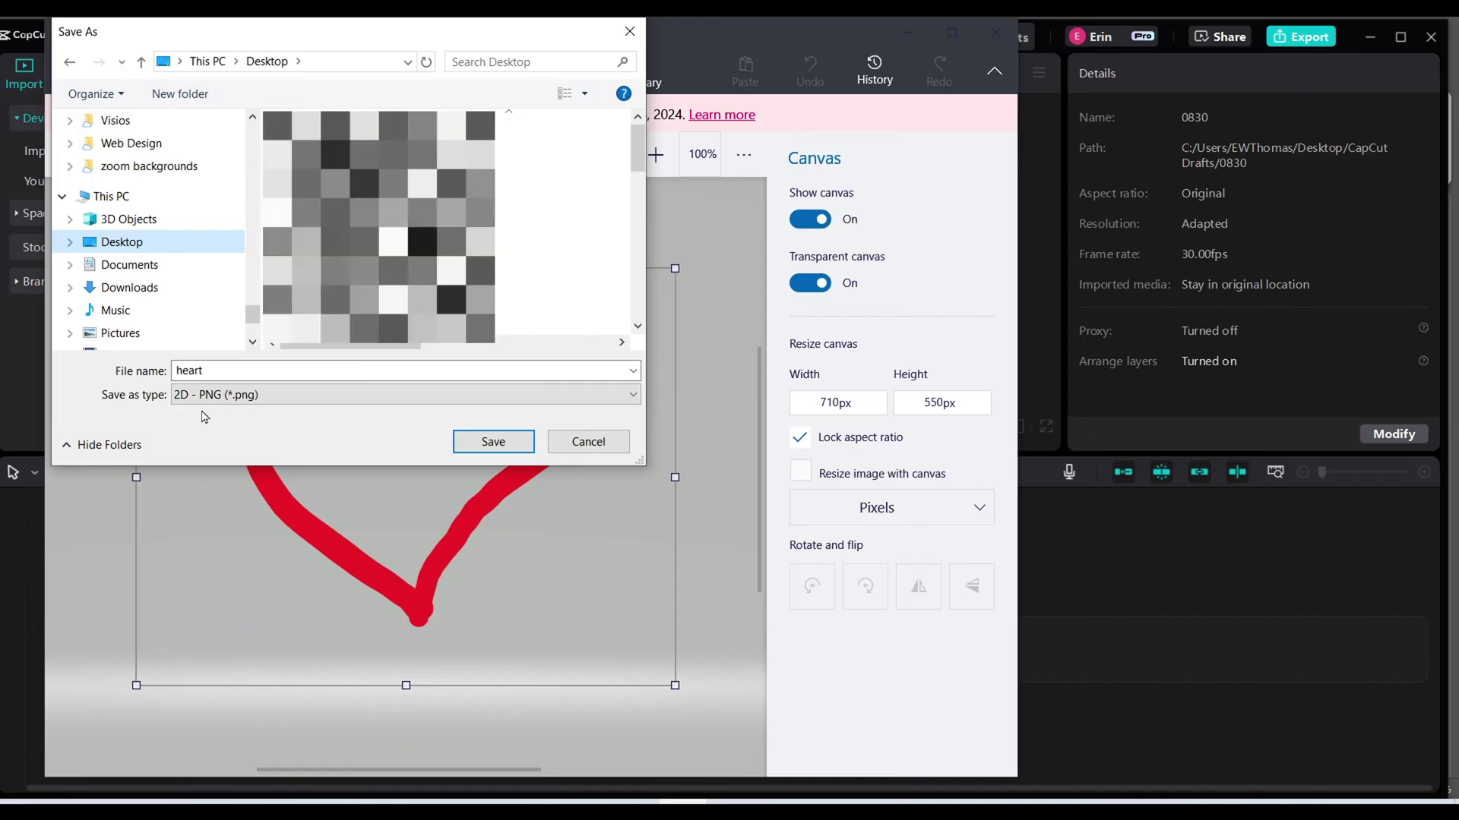
pyautogui.click(487, 443)
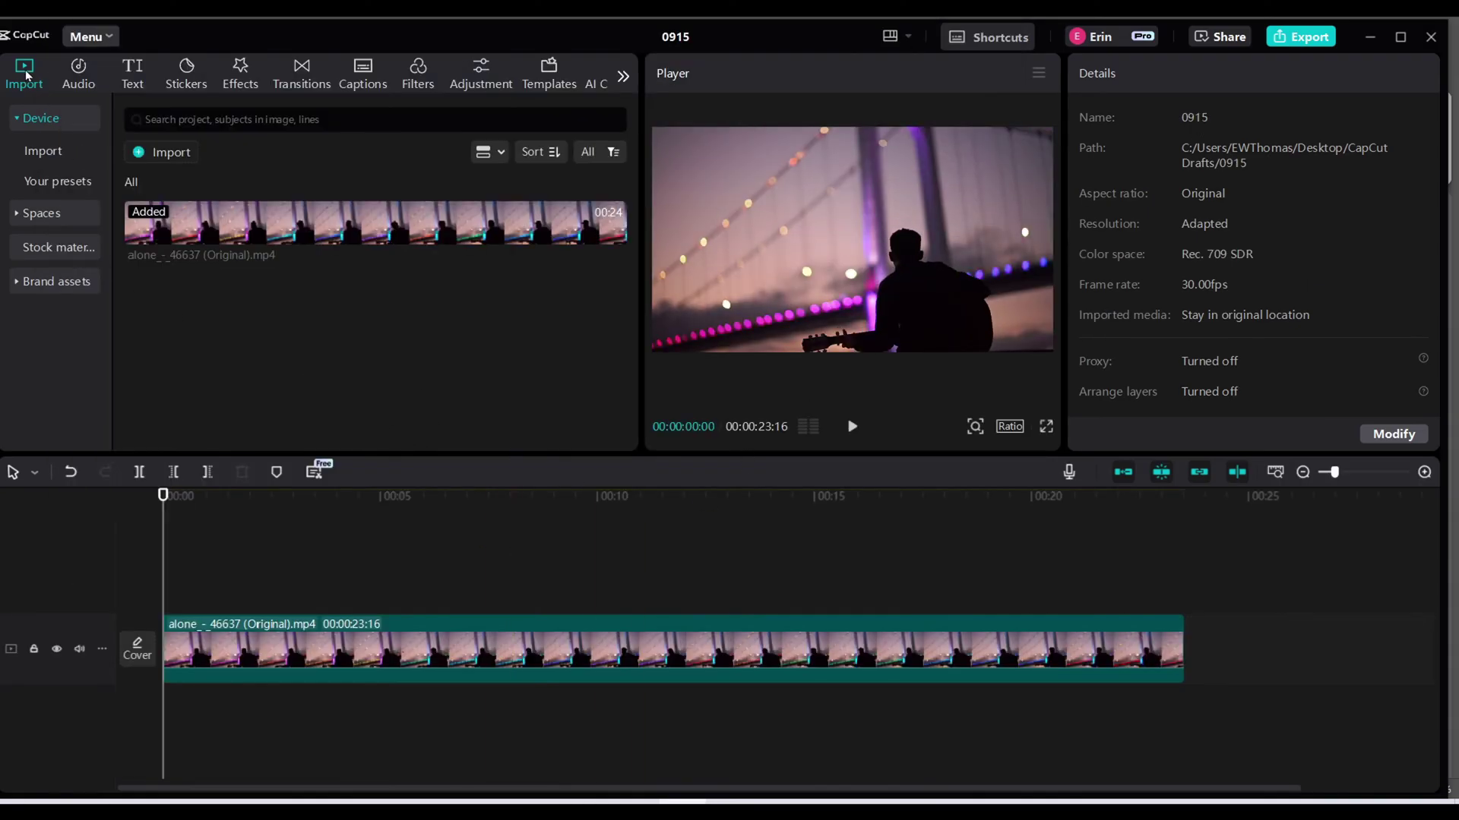
# Import heart.png from the Desktop into CapCut's media library
pyautogui.click(160, 152)
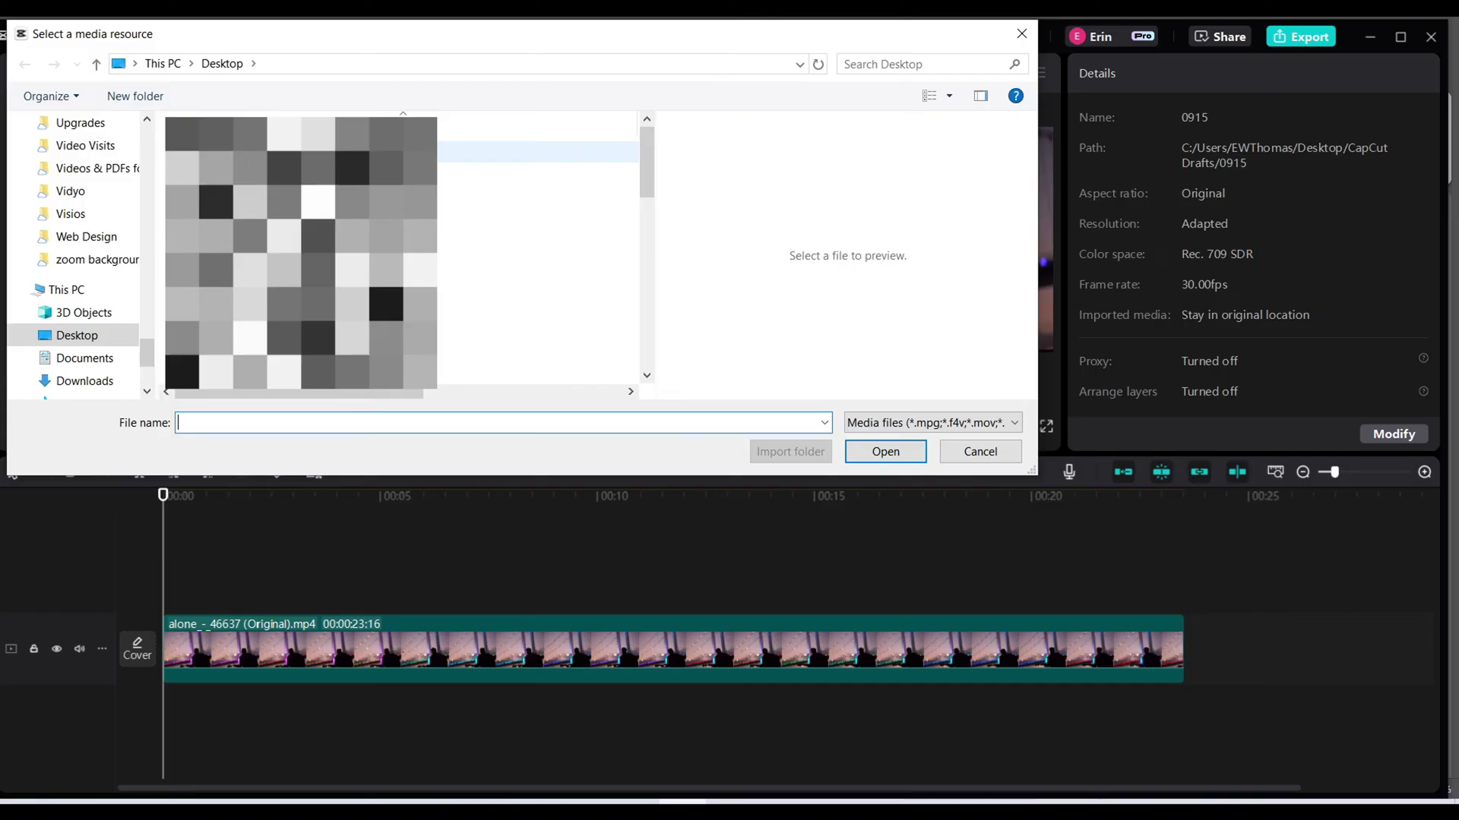
pyautogui.click(70, 335)
pyautogui.scroll(-5, 304, 319)
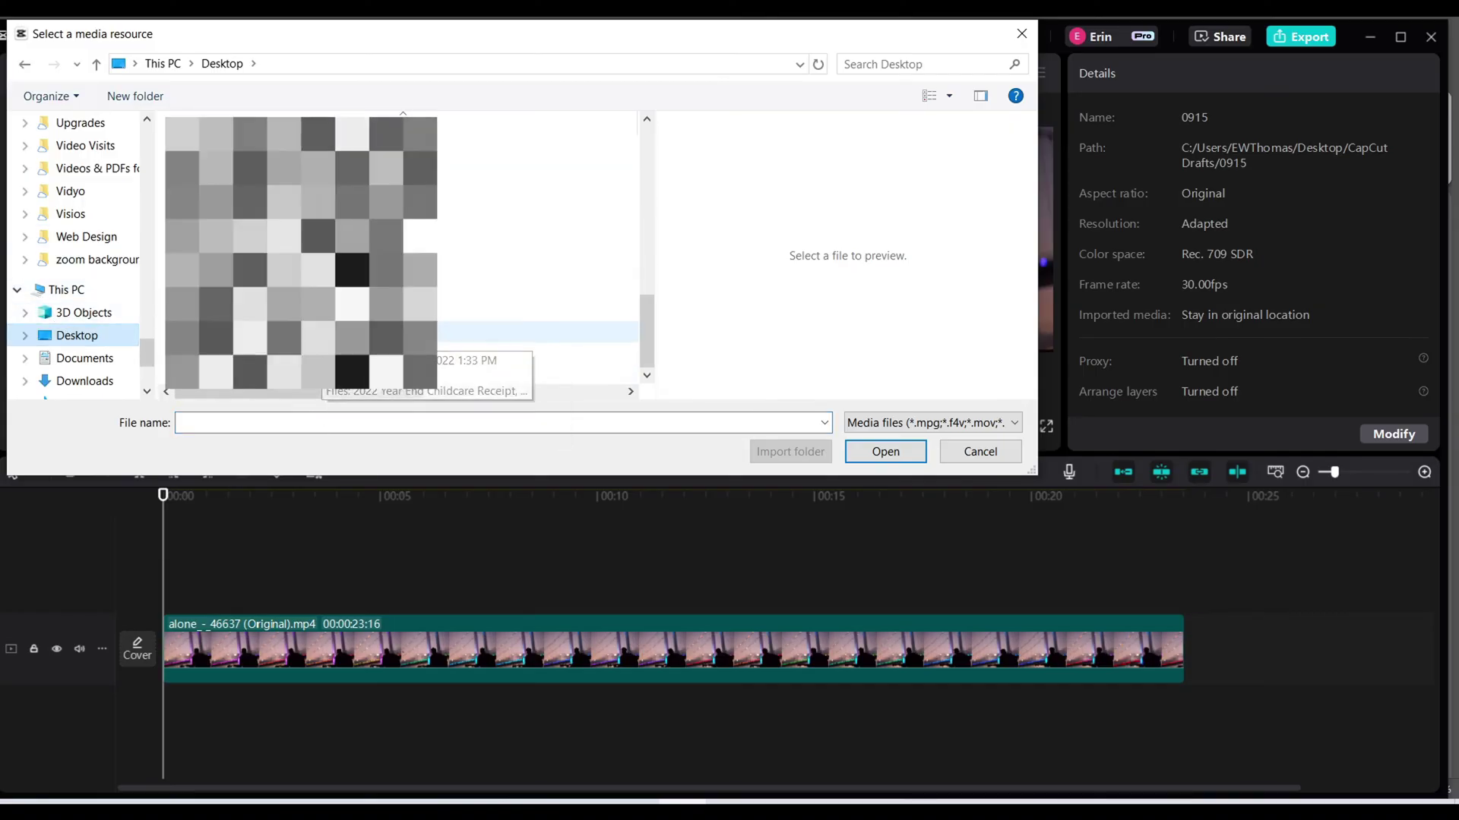
pyautogui.click(274, 353)
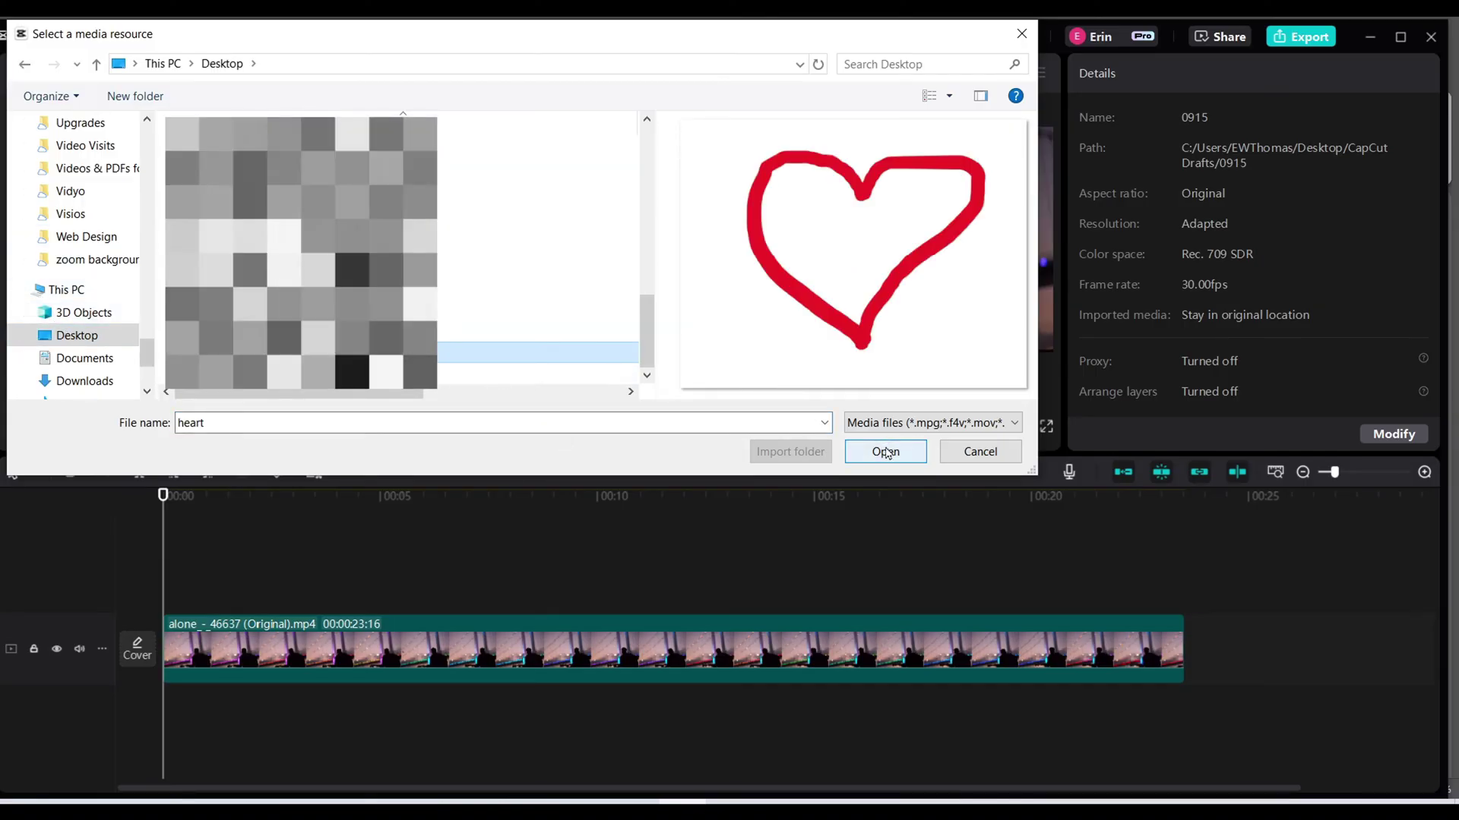
pyautogui.click(885, 452)
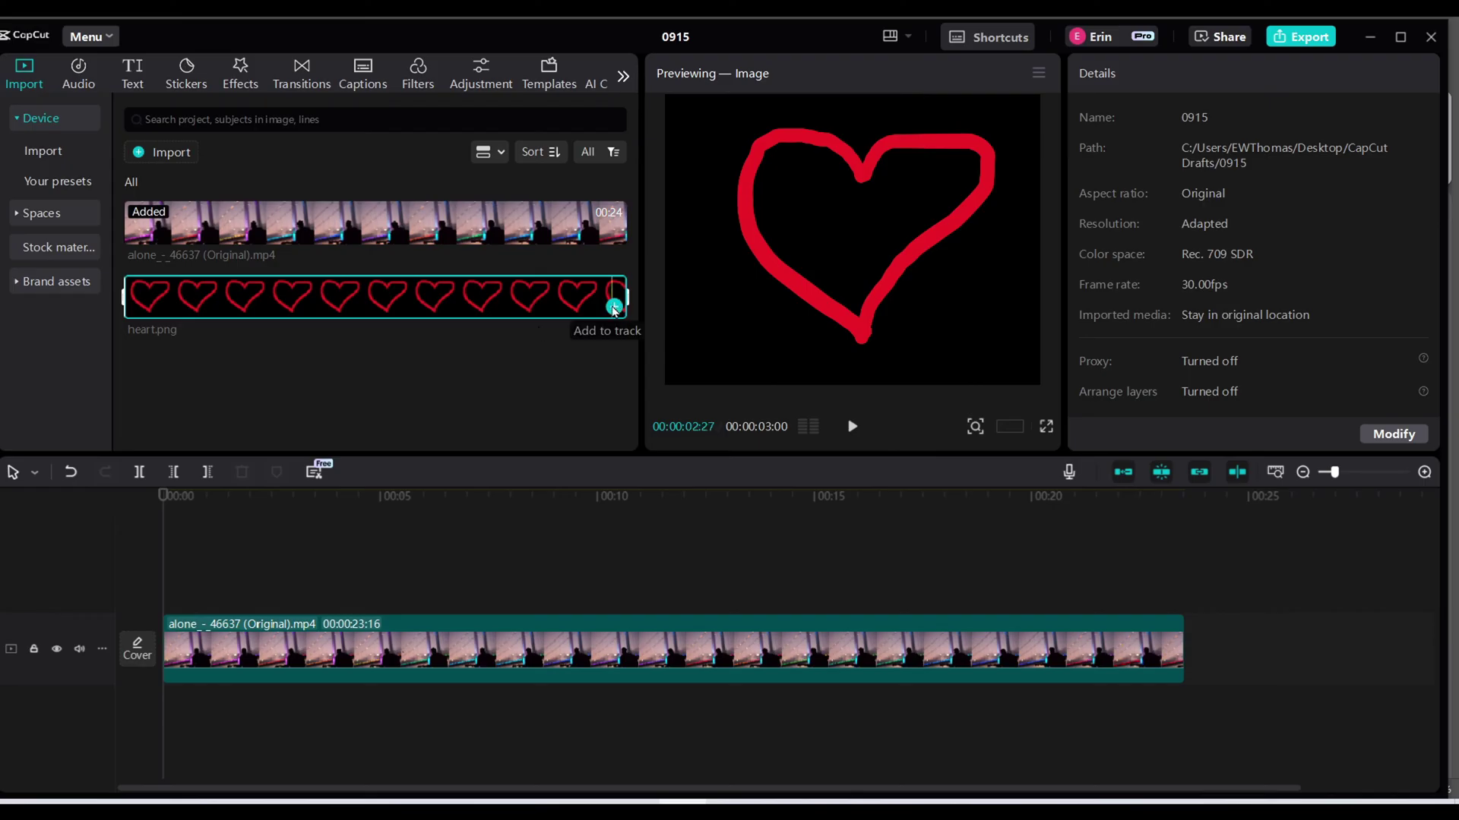
# Place heart.png on an overlay track above the guitarist clip, scaled to 64%, rotated 22.1°
pyautogui.click(614, 307)
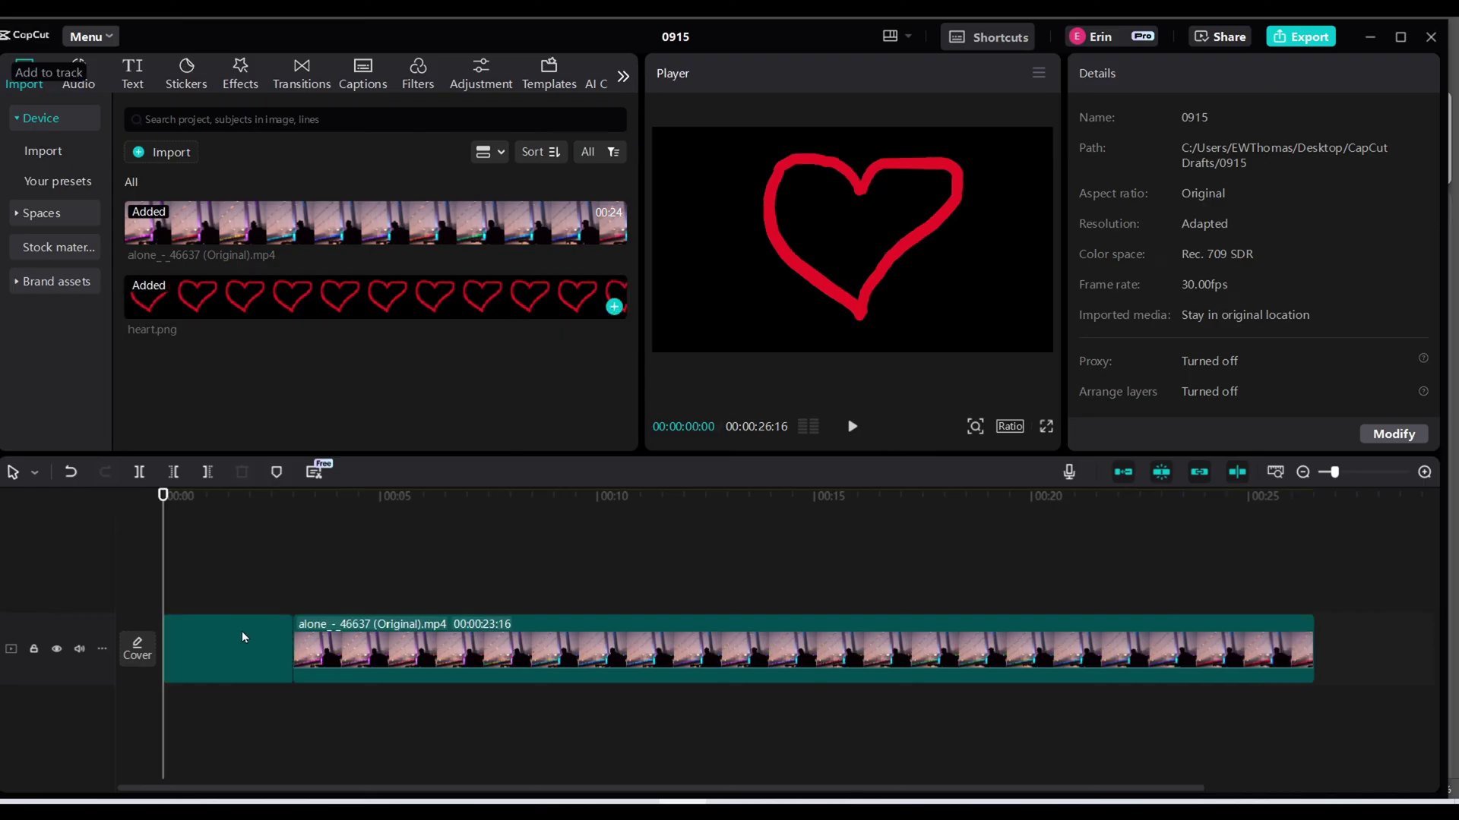
pyautogui.moveTo(226, 593); pyautogui.dragTo(227, 588)
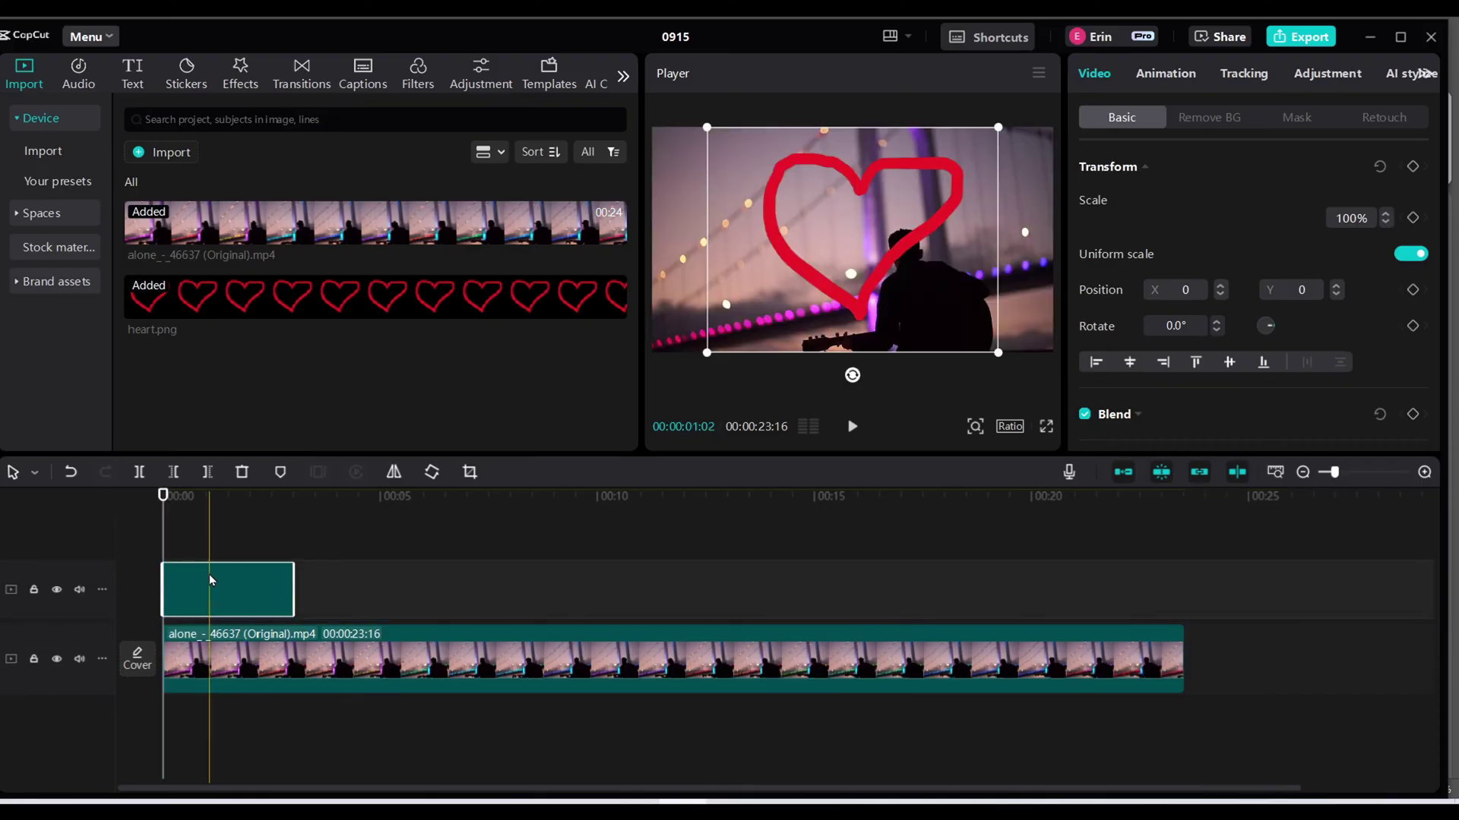
pyautogui.moveTo(1003, 355); pyautogui.dragTo(935, 267)
pyautogui.moveTo(898, 336); pyautogui.dragTo(867, 330)
pyautogui.moveTo(995, 226); pyautogui.dragTo(1022, 224)
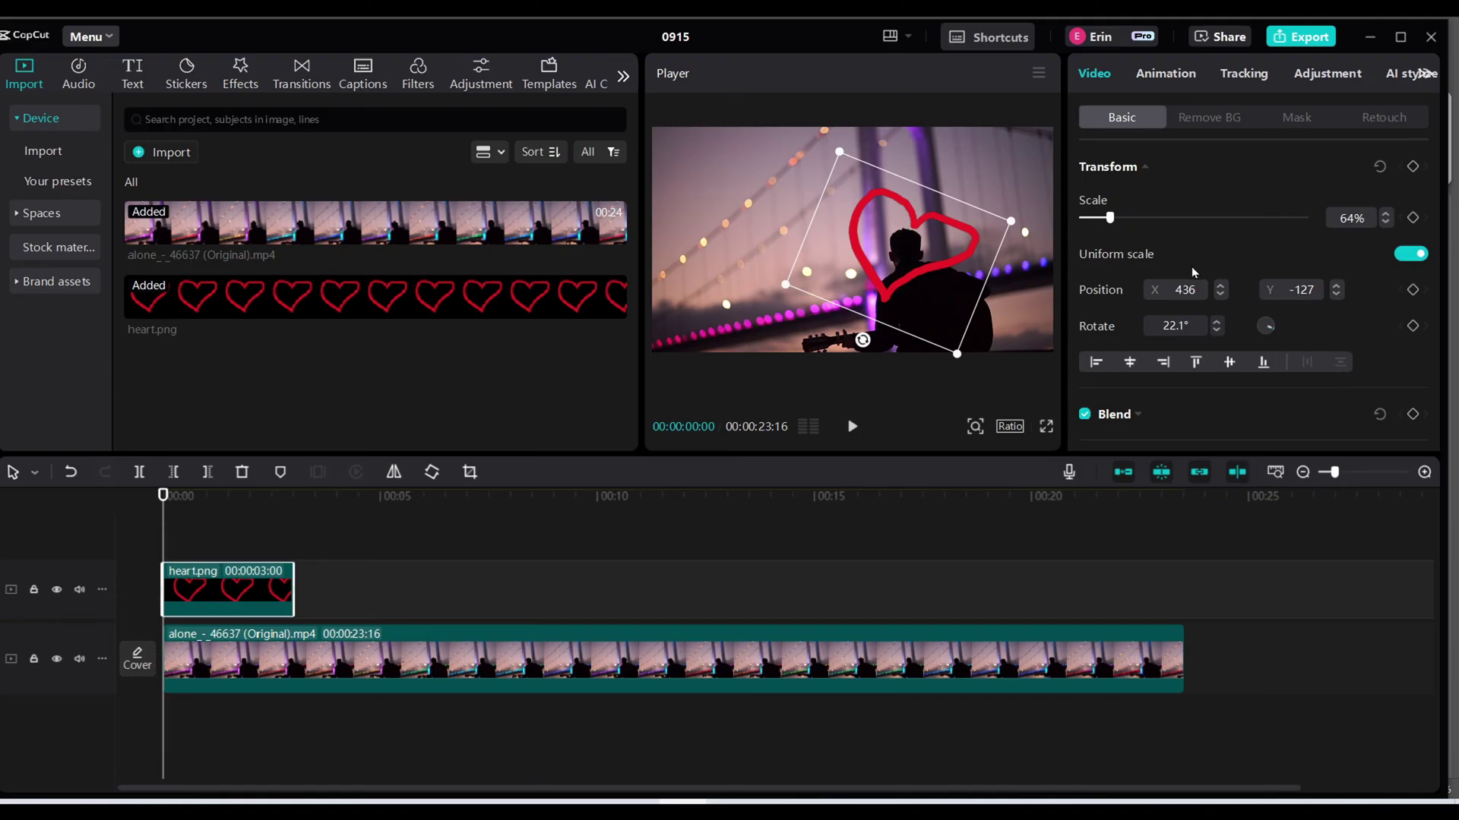
pyautogui.click(1384, 117)
# Apply the Unfold In animation to the heart overlay
pyautogui.click(1164, 73)
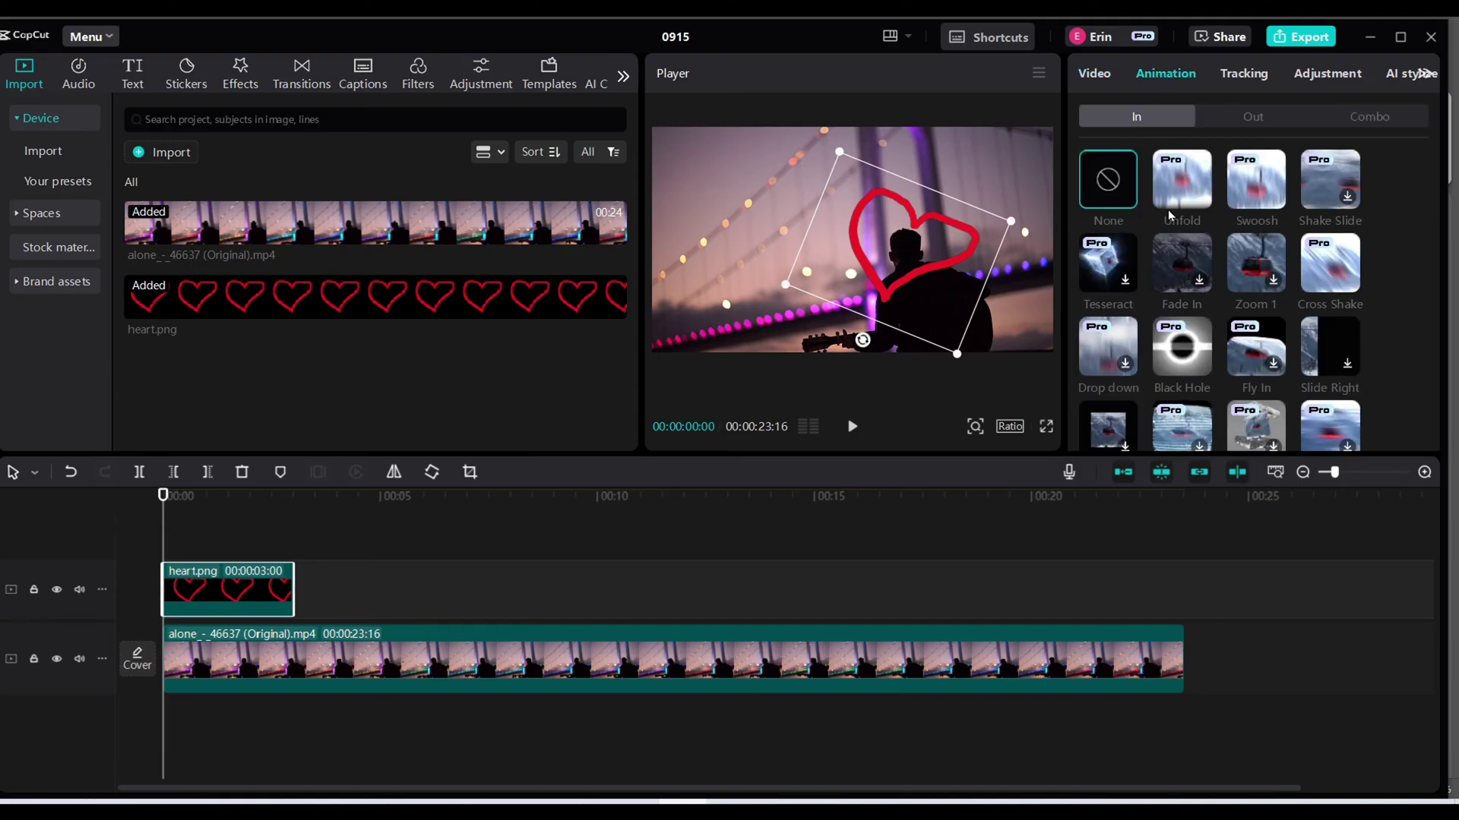
pyautogui.click(1176, 199)
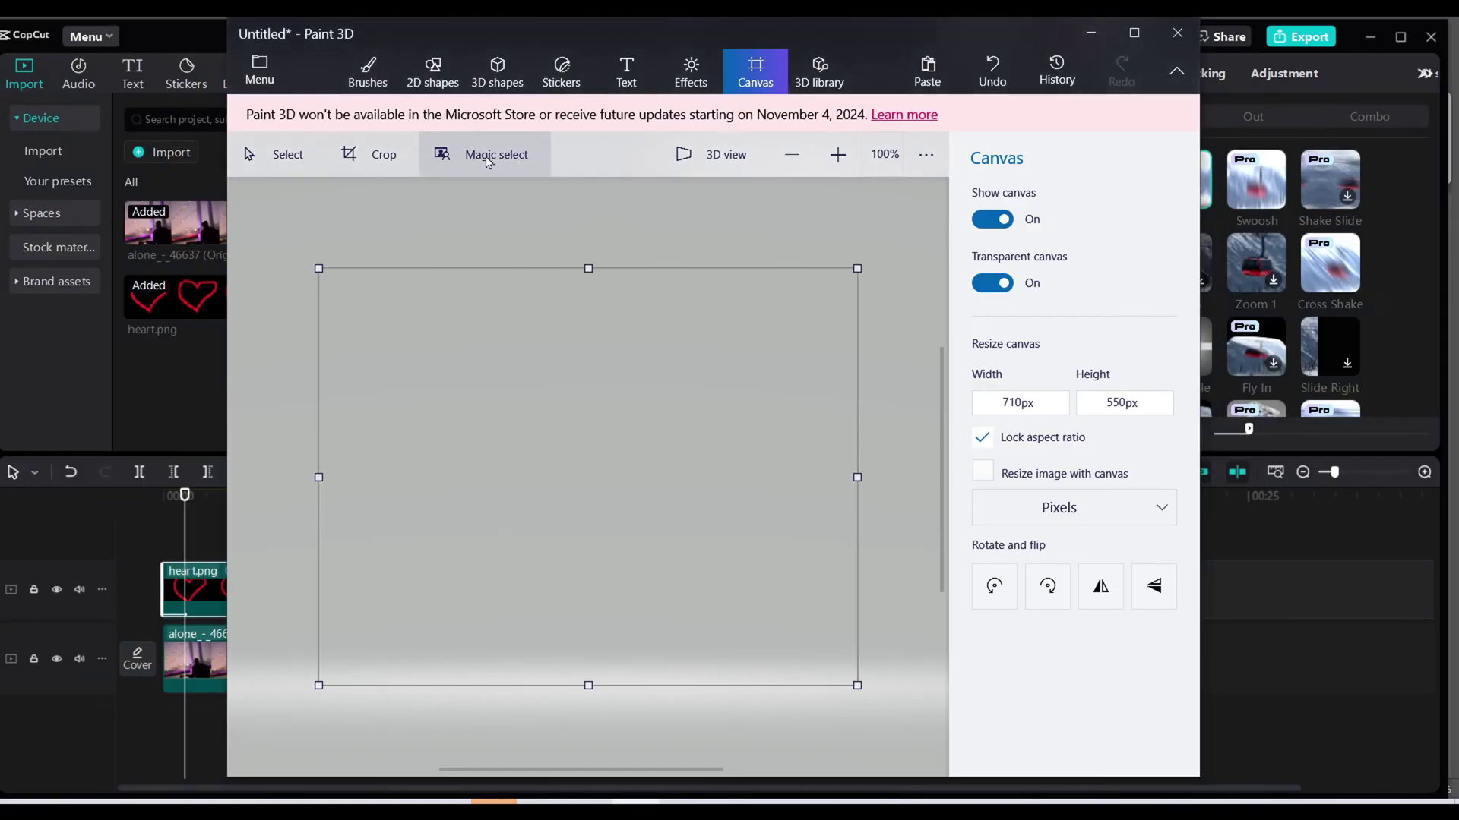
# Handwrite a red 'hi!' with the Marker, then stop the OBS screen recording
pyautogui.click(368, 72)
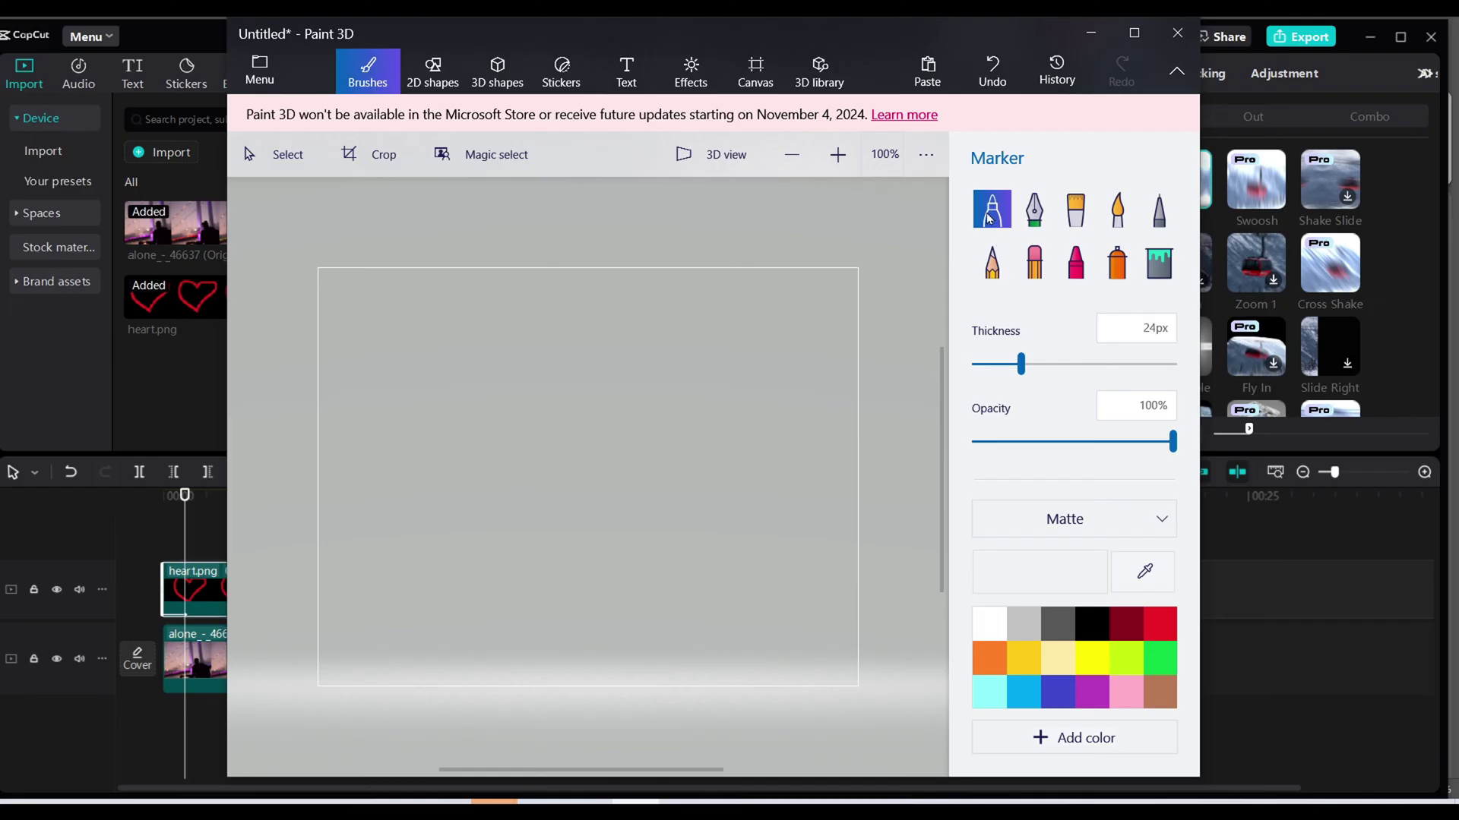
pyautogui.moveTo(386, 363)
pyautogui.mouseDown()
pyautogui.moveTo(416, 485)
pyautogui.moveTo(481, 447)
pyautogui.moveTo(512, 504)
pyautogui.mouseUp()
pyautogui.moveTo(541, 448); pyautogui.dragTo(559, 494)
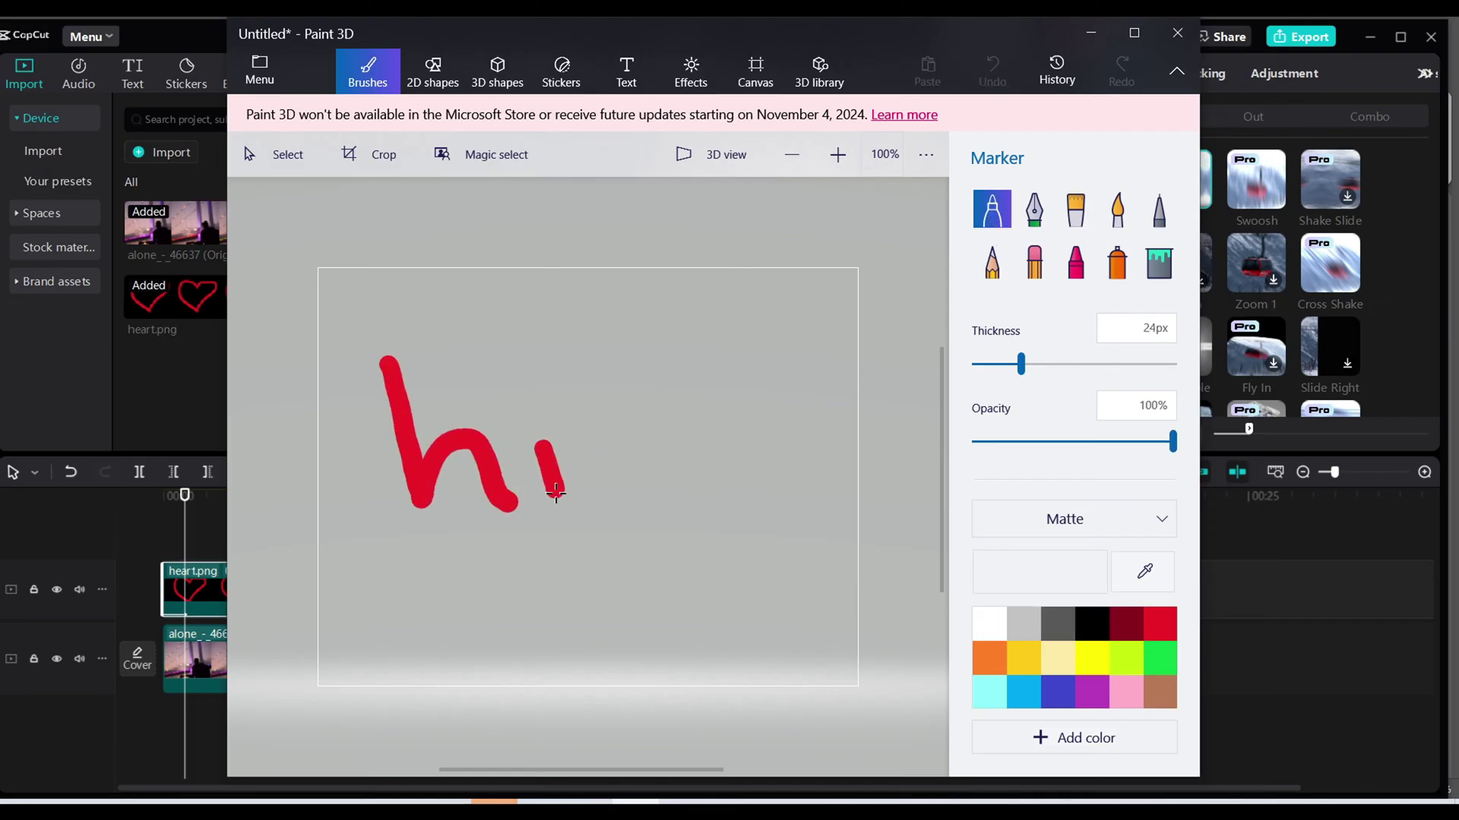
pyautogui.click(537, 397)
pyautogui.moveTo(640, 324); pyautogui.dragTo(664, 420)
pyautogui.click(666, 462)
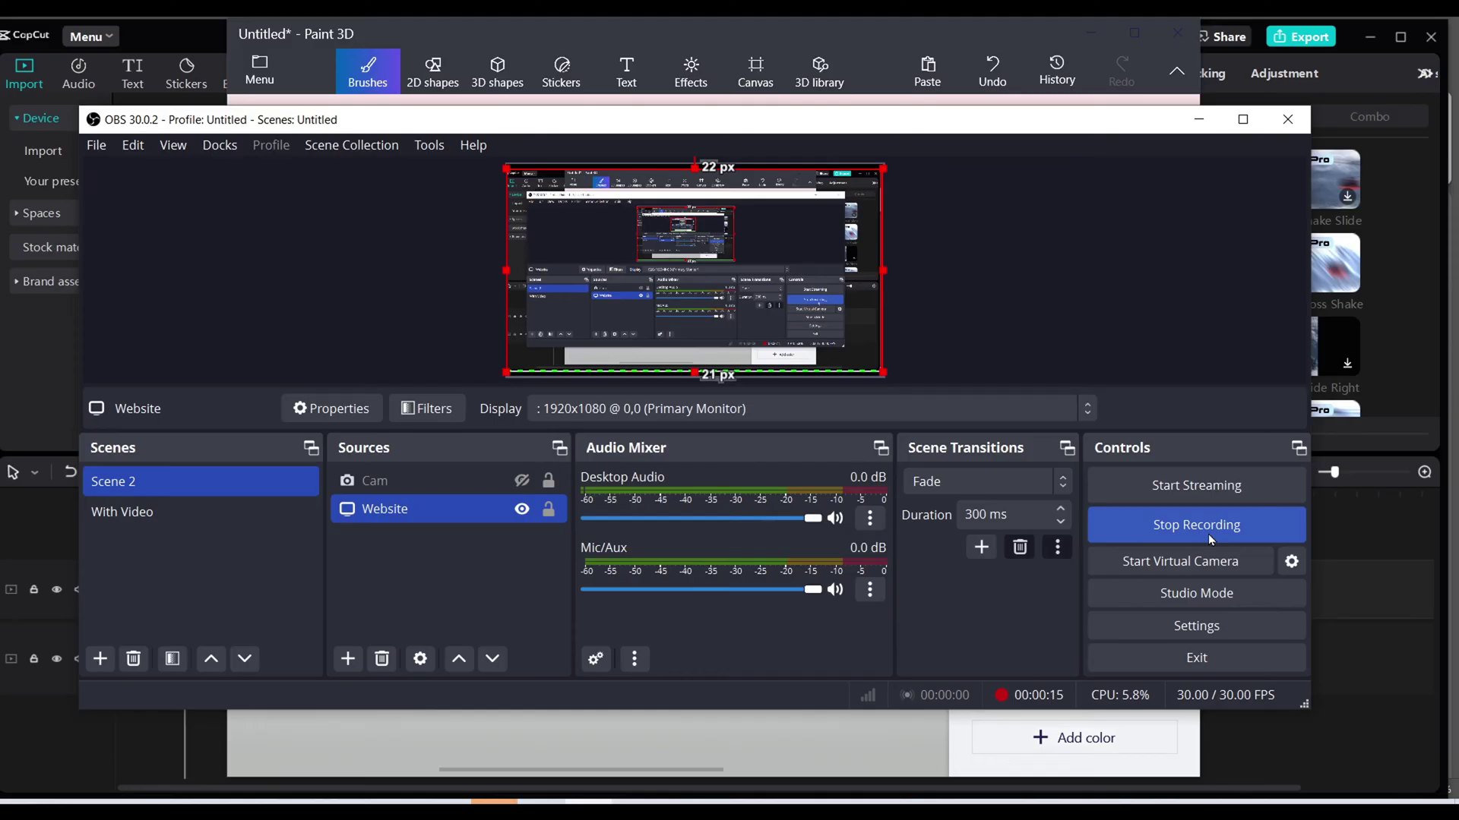
pyautogui.click(1207, 526)
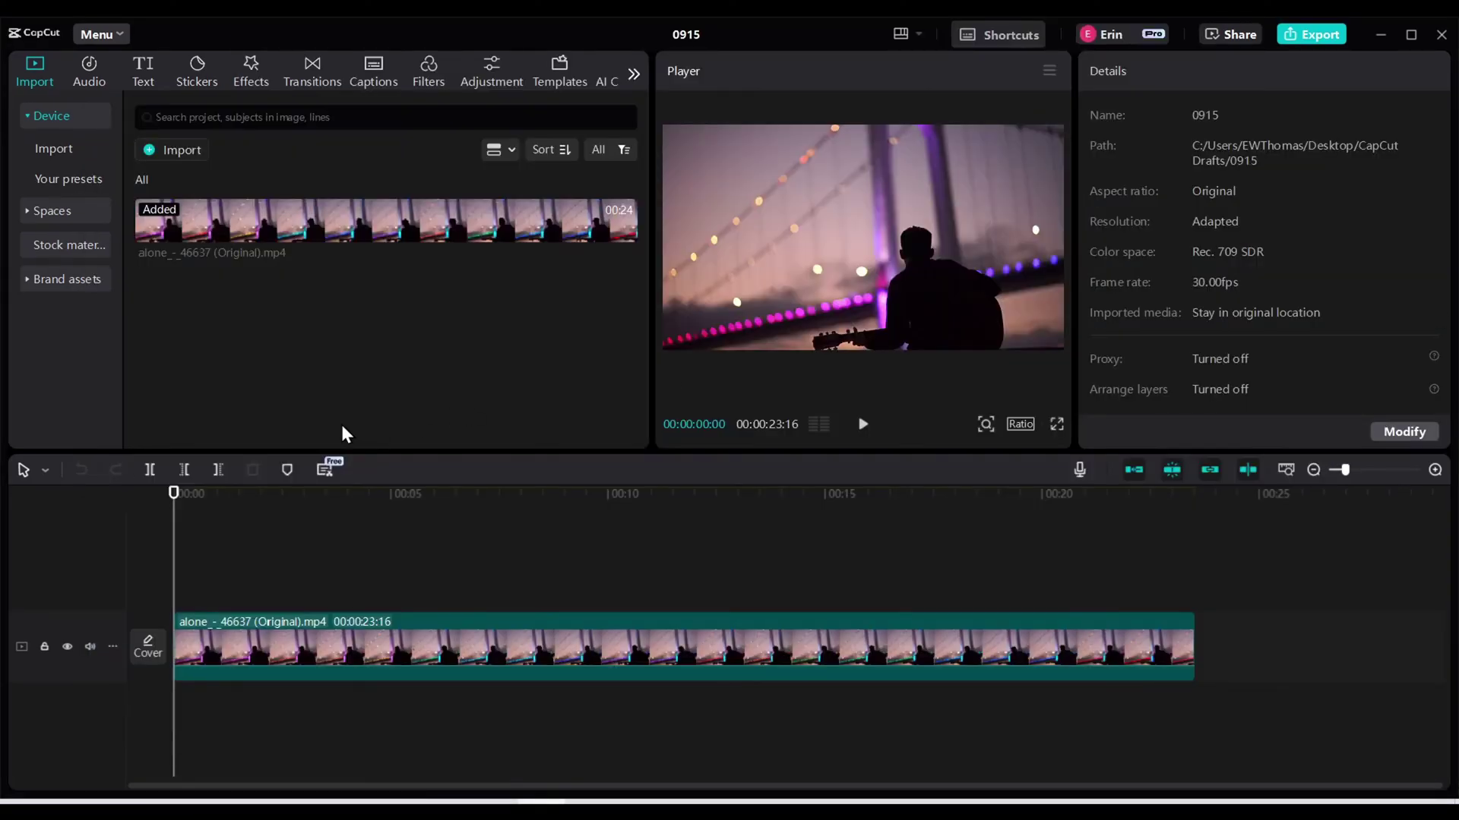
# Import capcut draw.mkv from the Desktop and add it to the start of the timeline
pyautogui.click(188, 152)
pyautogui.click(228, 247)
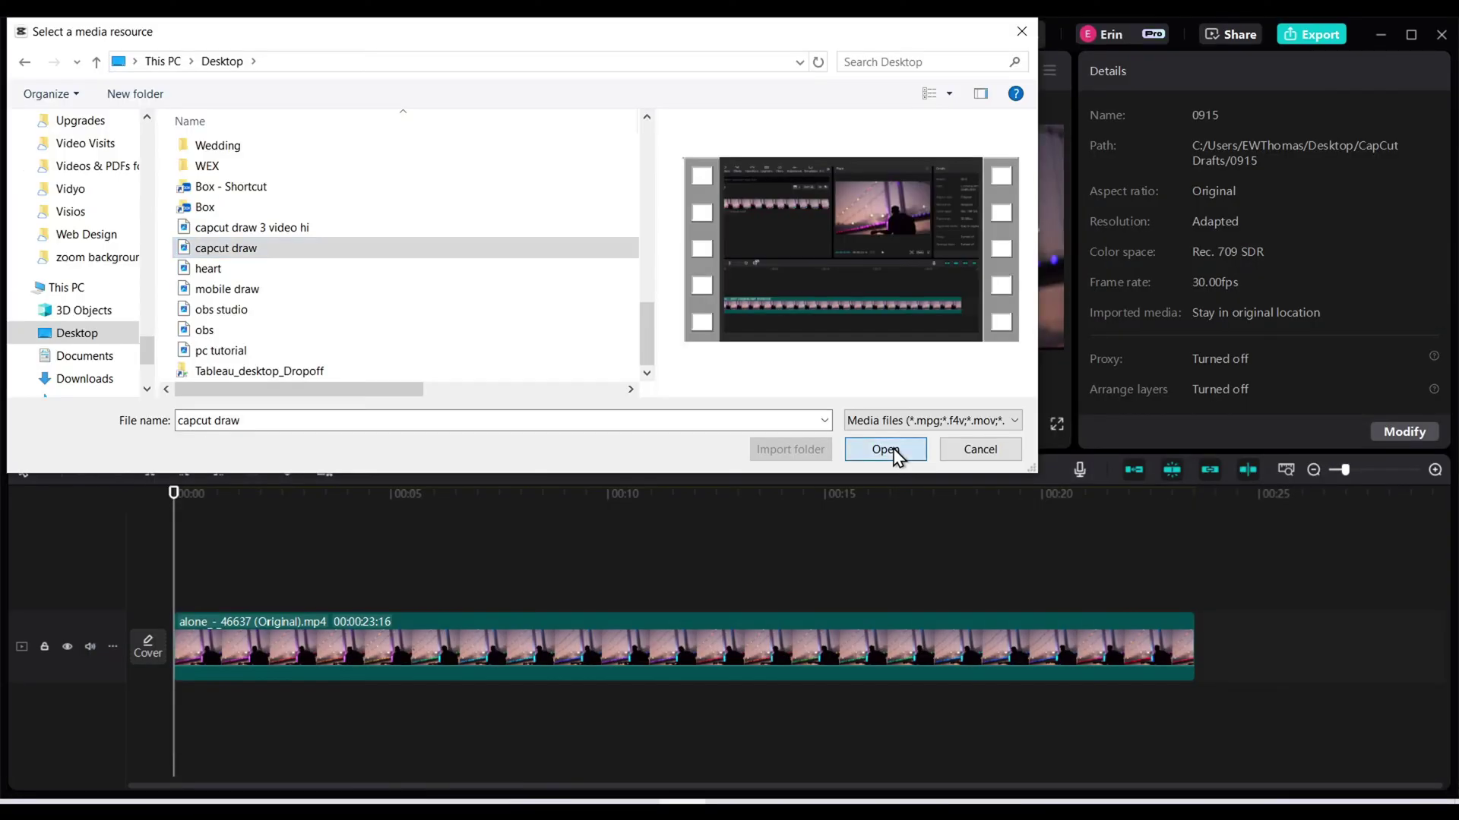
pyautogui.click(889, 448)
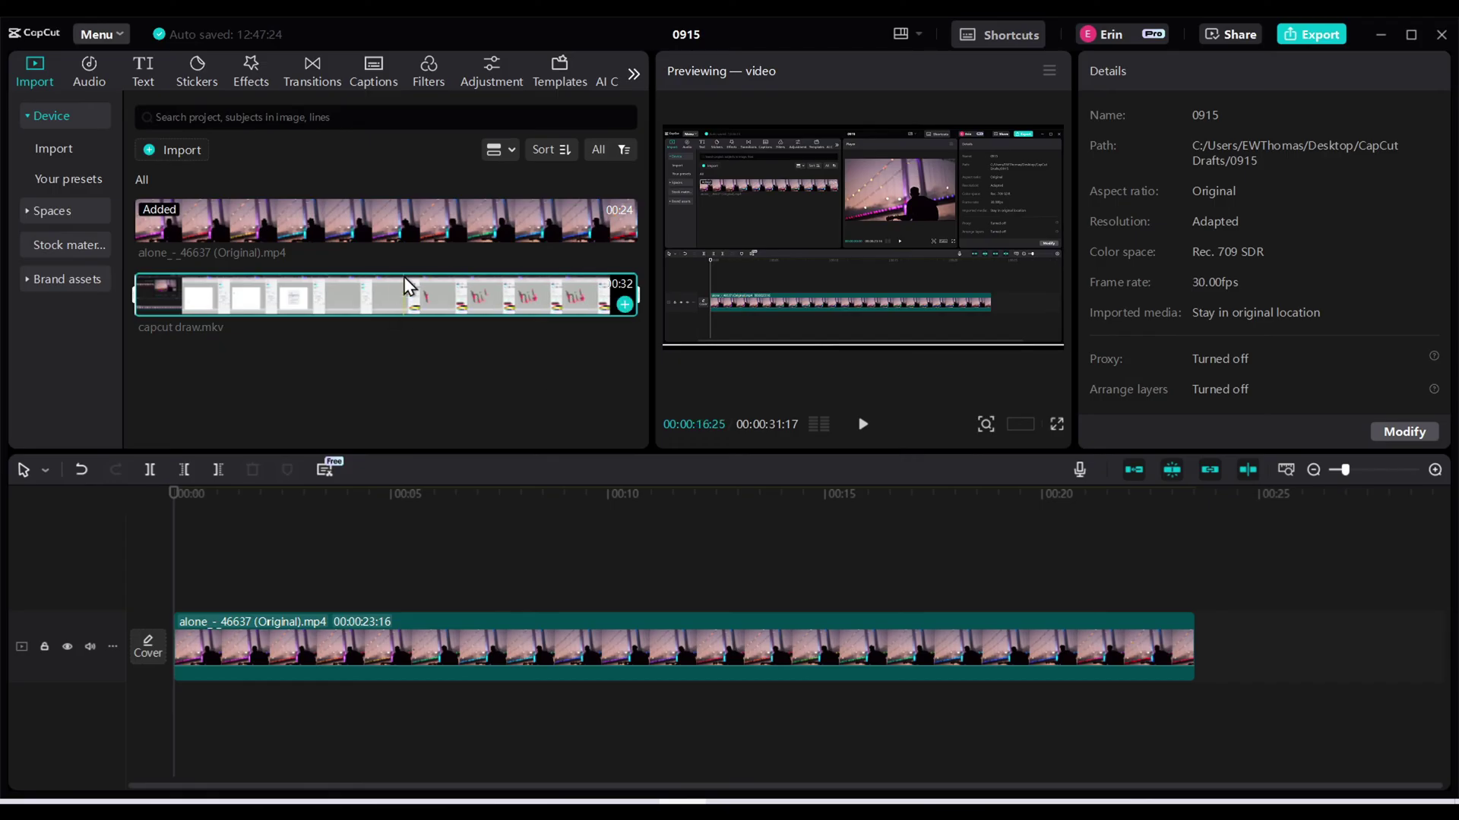
pyautogui.click(625, 305)
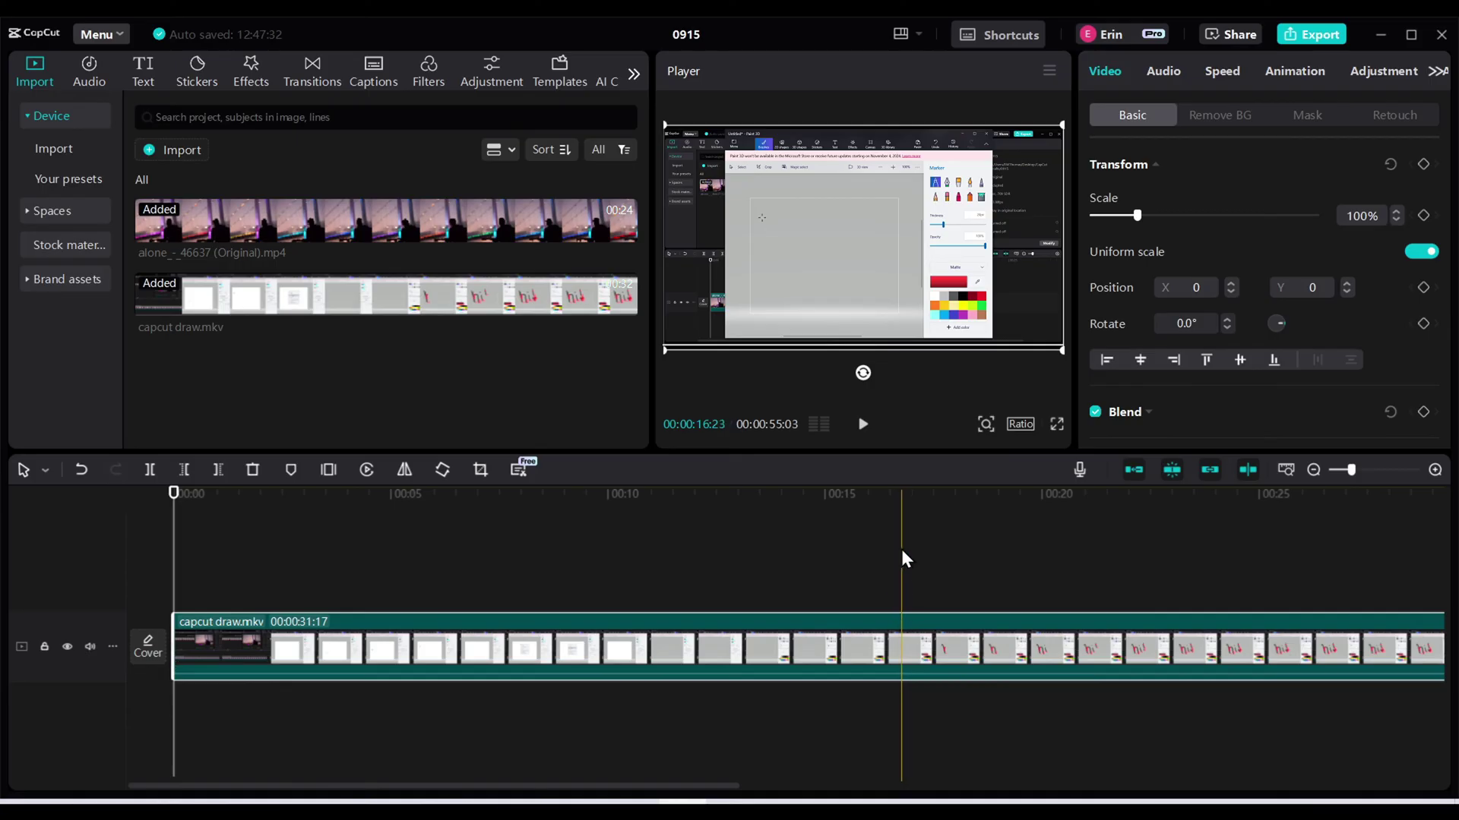
# Cut the tail of capcut draw.mkv so the clip ends at 00:00:10:19
pyautogui.click(899, 491)
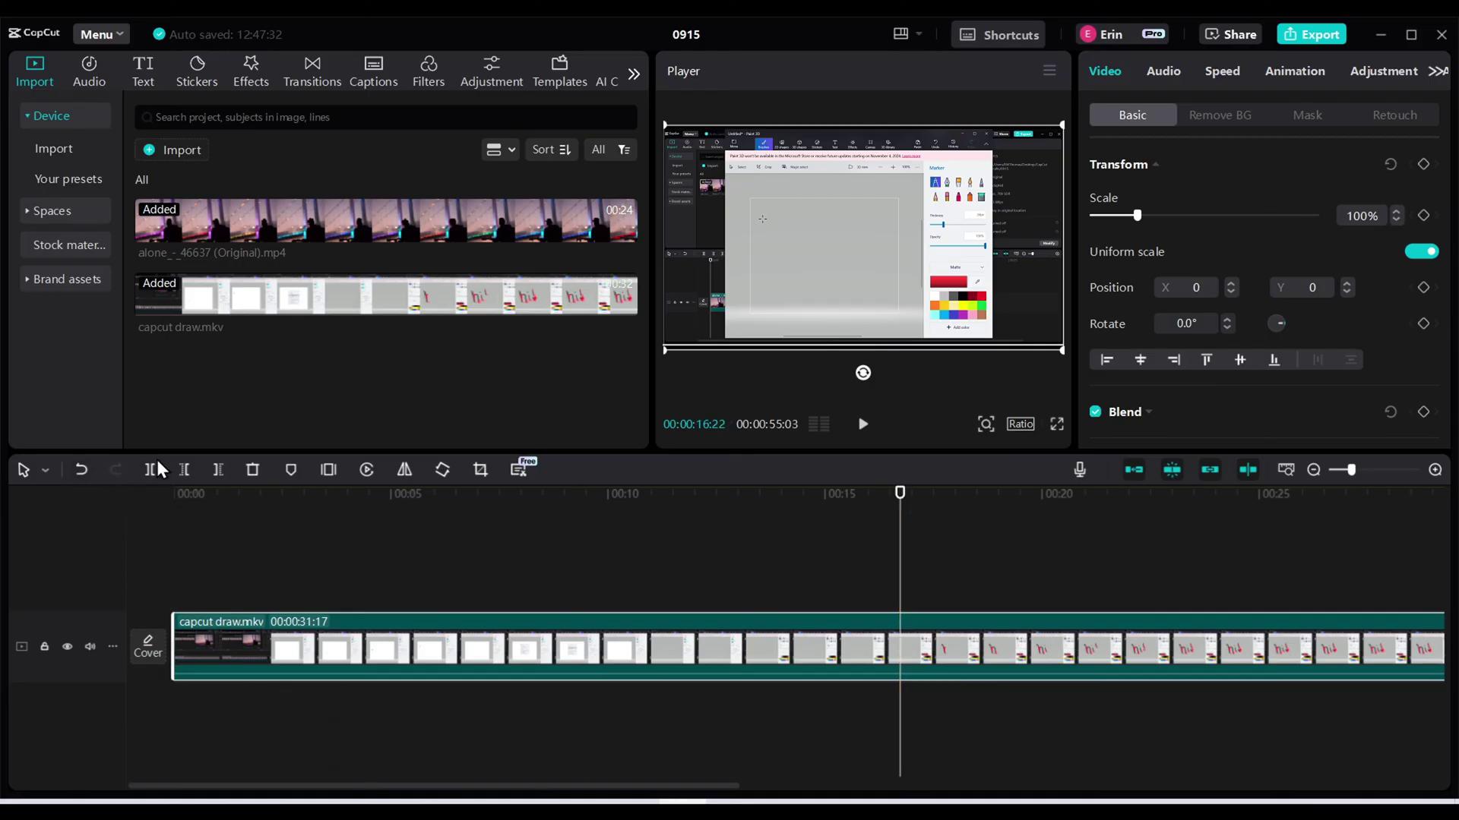
pyautogui.click(185, 470)
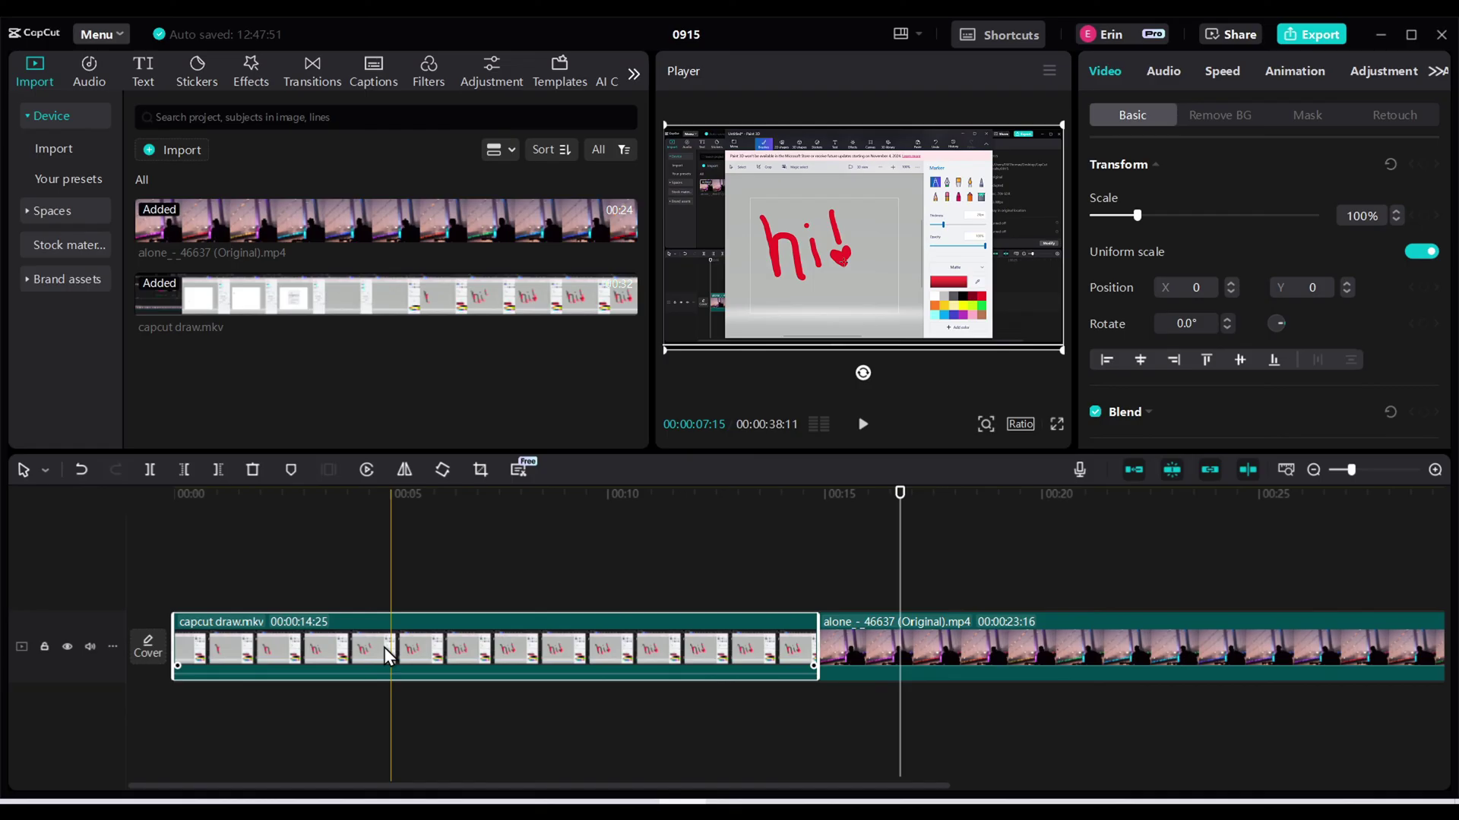
pyautogui.moveTo(899, 495)
pyautogui.mouseDown()
pyautogui.moveTo(85, 494)
pyautogui.moveTo(515, 504)
pyautogui.moveTo(635, 482)
pyautogui.mouseUp()
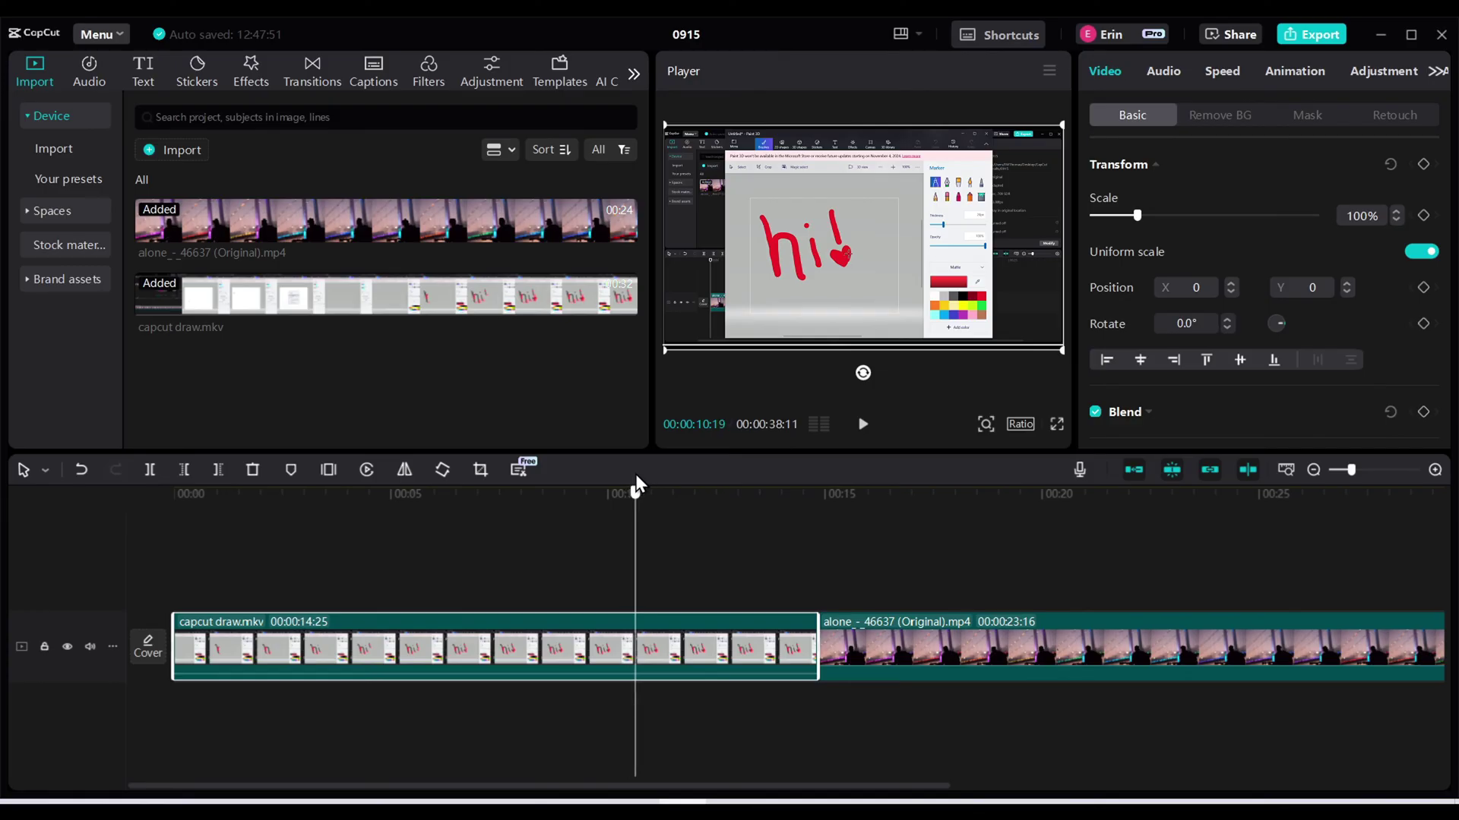
pyautogui.click(219, 469)
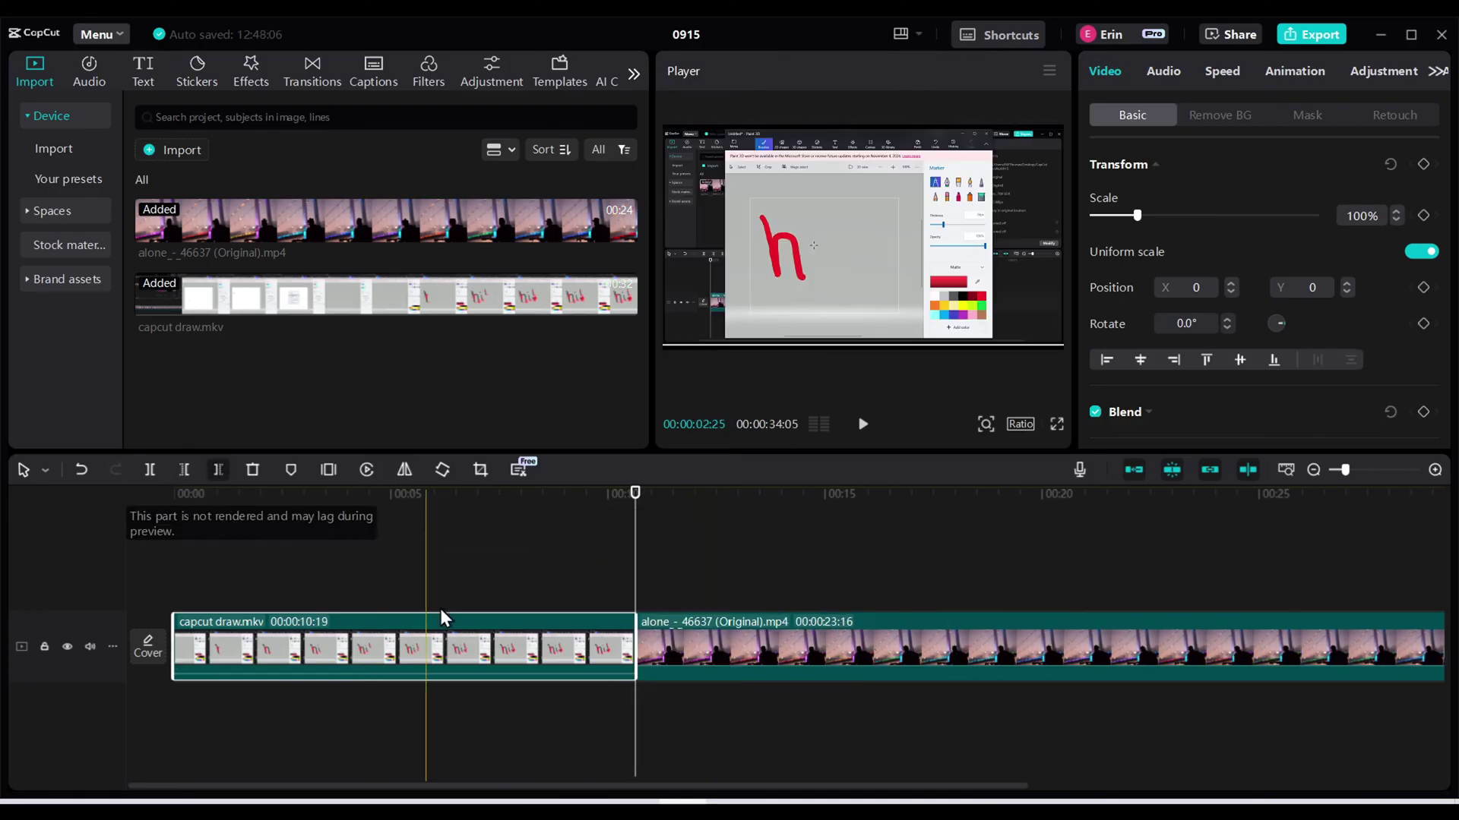
# Crop capcut draw.mkv's top, bottom and left edges tightly around the red hi! drawing
pyautogui.rightClick(494, 650)
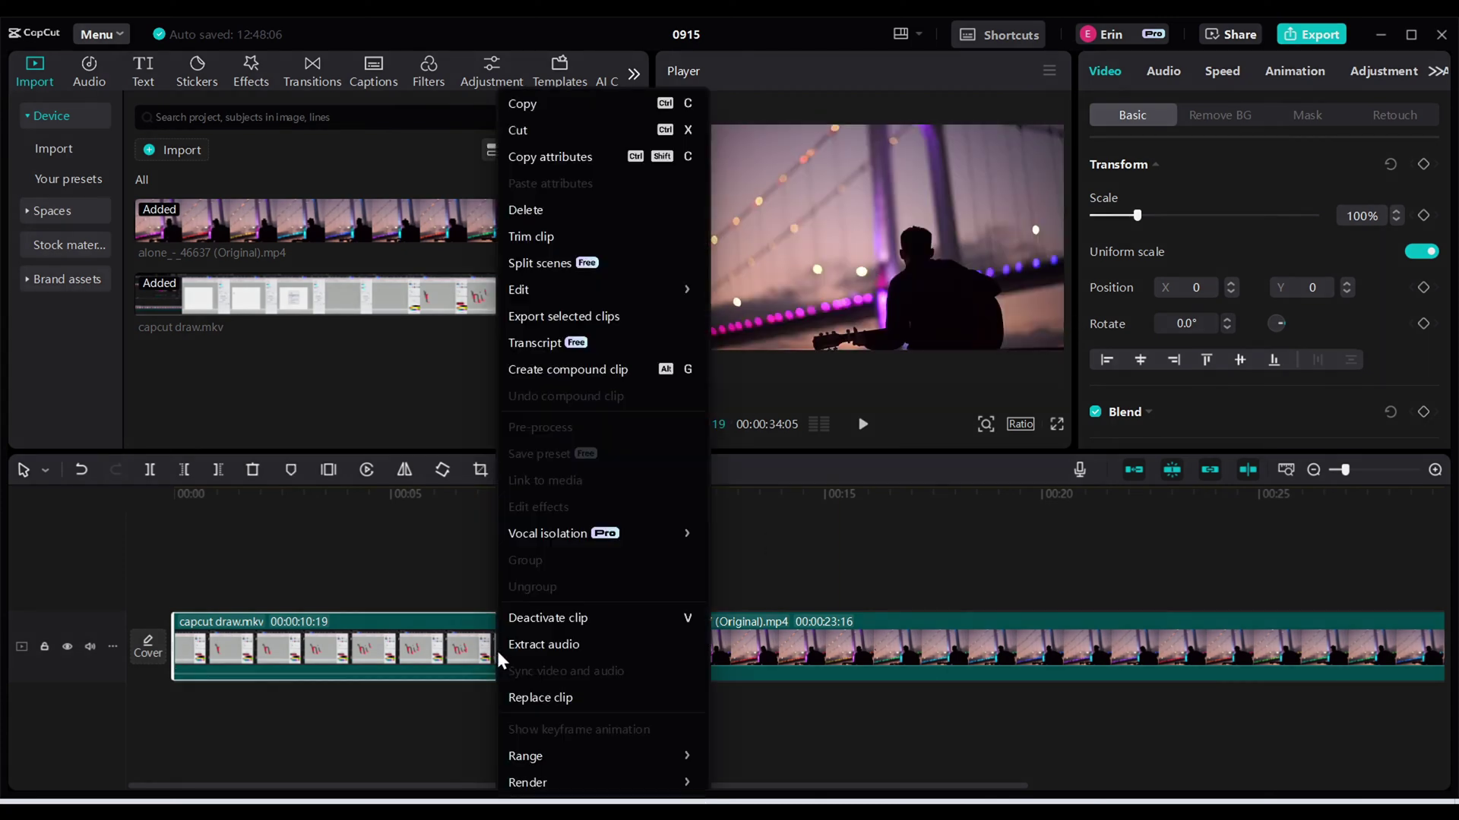
pyautogui.moveTo(602, 294)
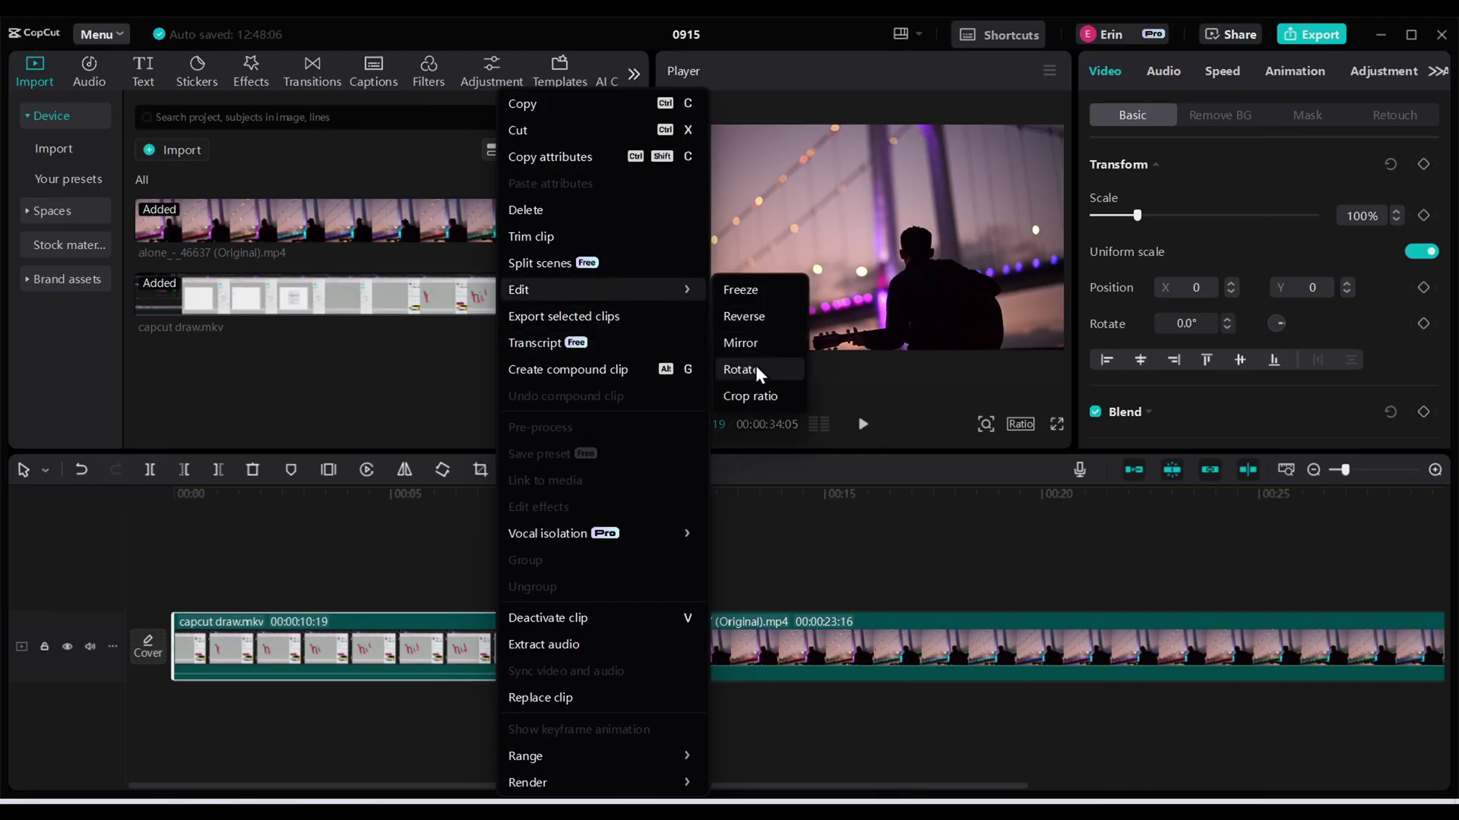
pyautogui.click(772, 396)
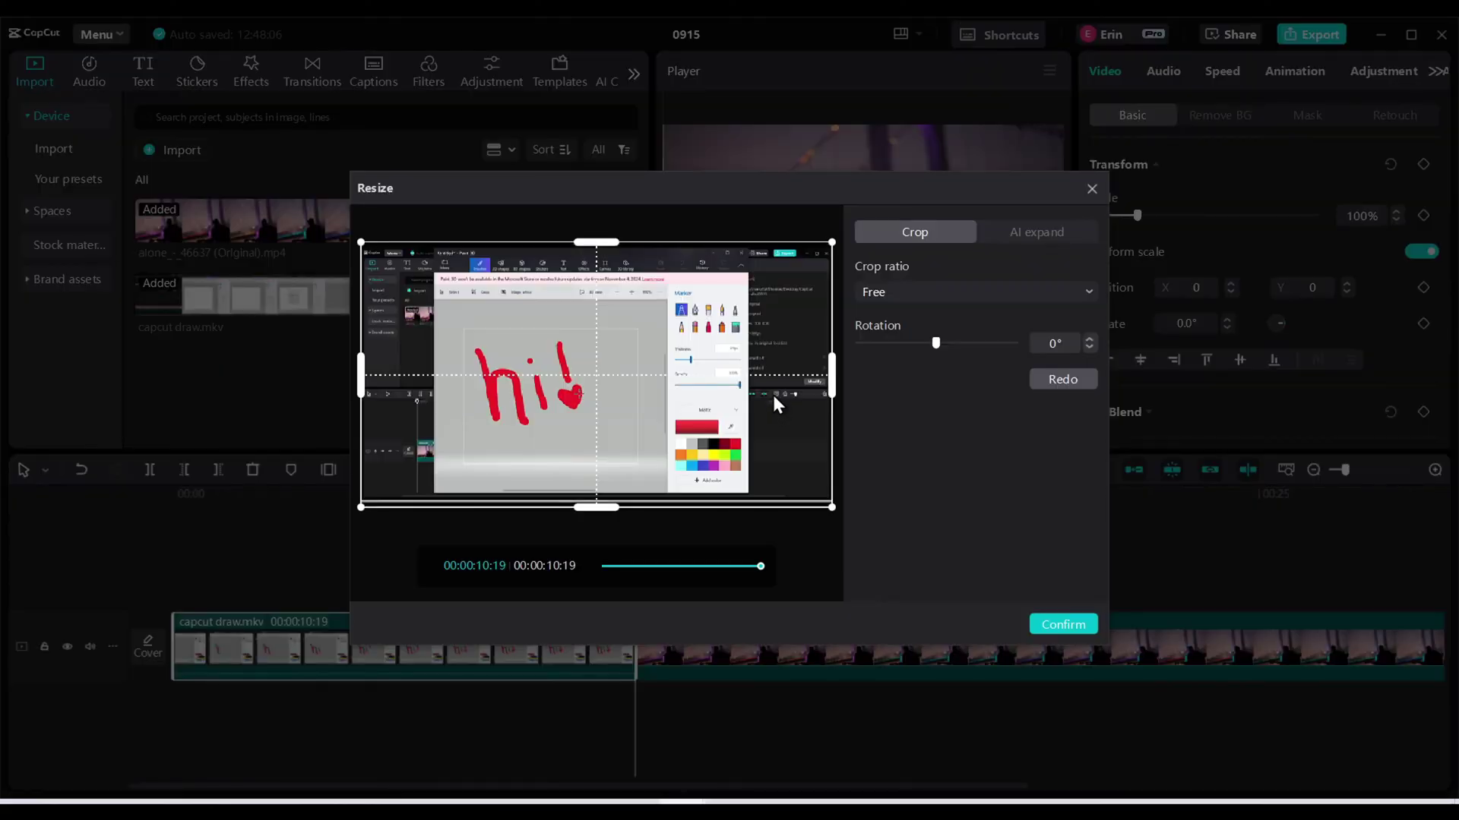
pyautogui.moveTo(834, 377); pyautogui.dragTo(605, 381)
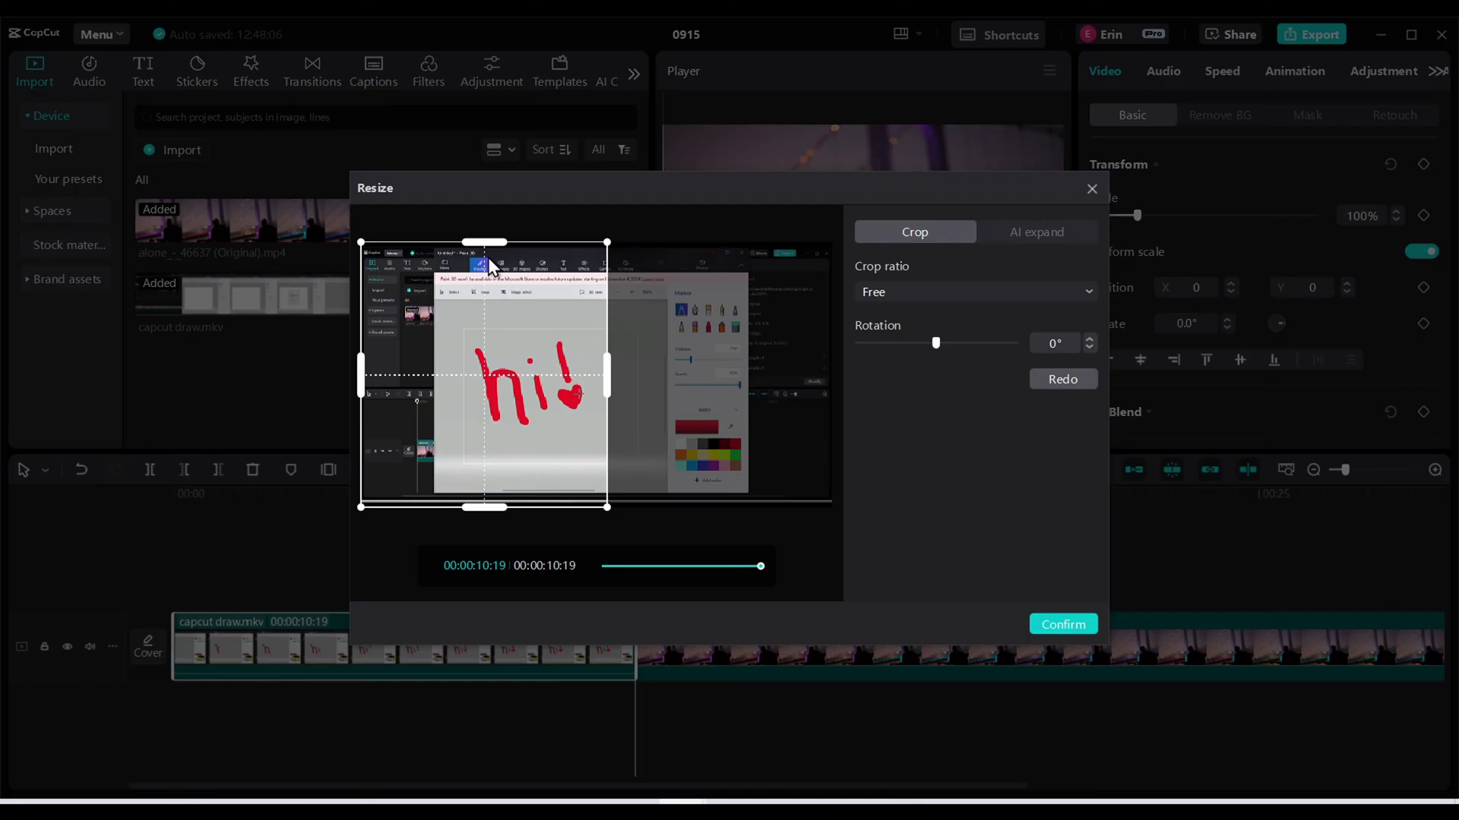
pyautogui.moveTo(483, 245); pyautogui.dragTo(492, 338)
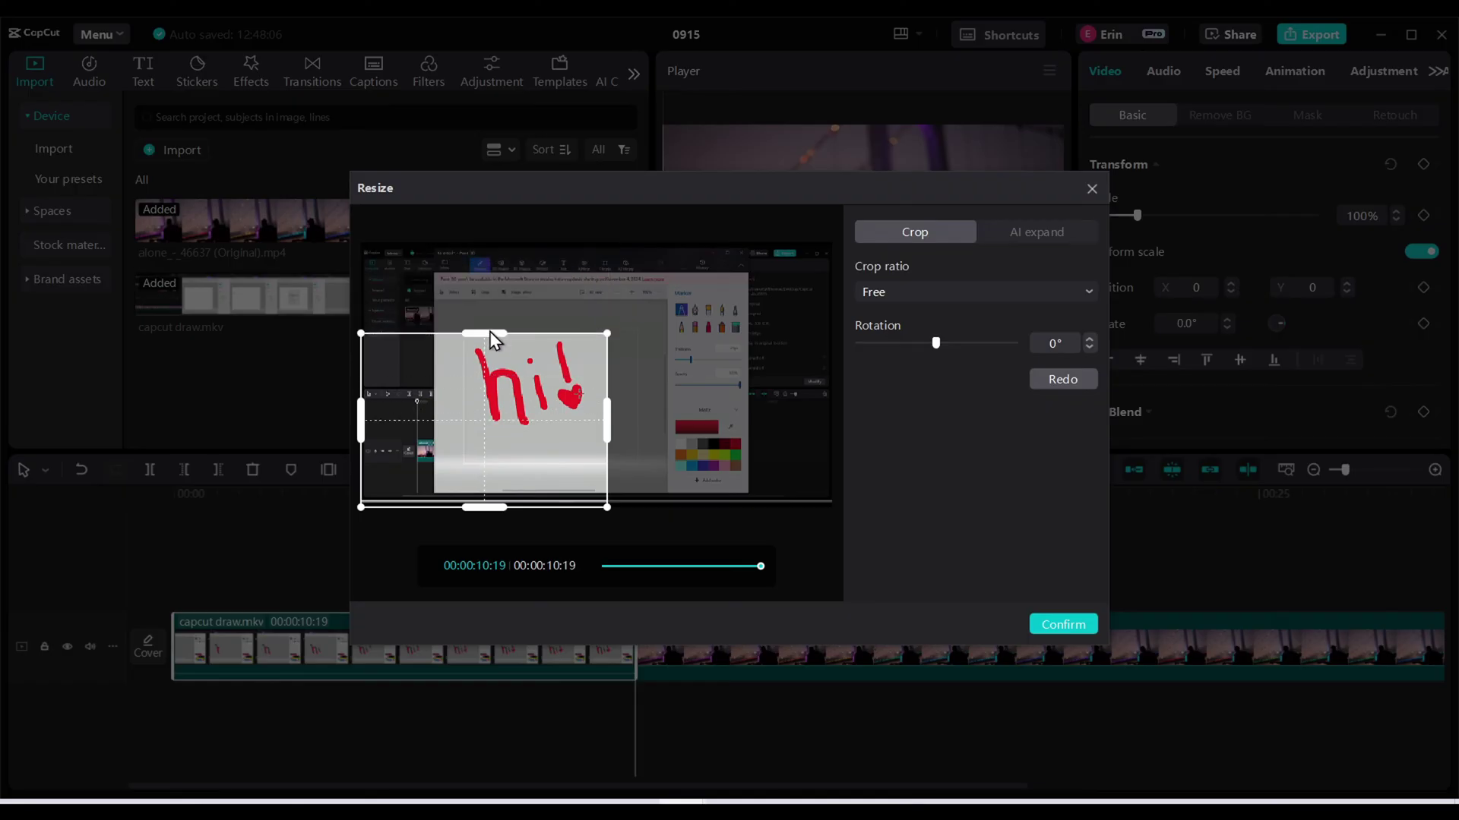
pyautogui.moveTo(480, 509); pyautogui.dragTo(501, 435)
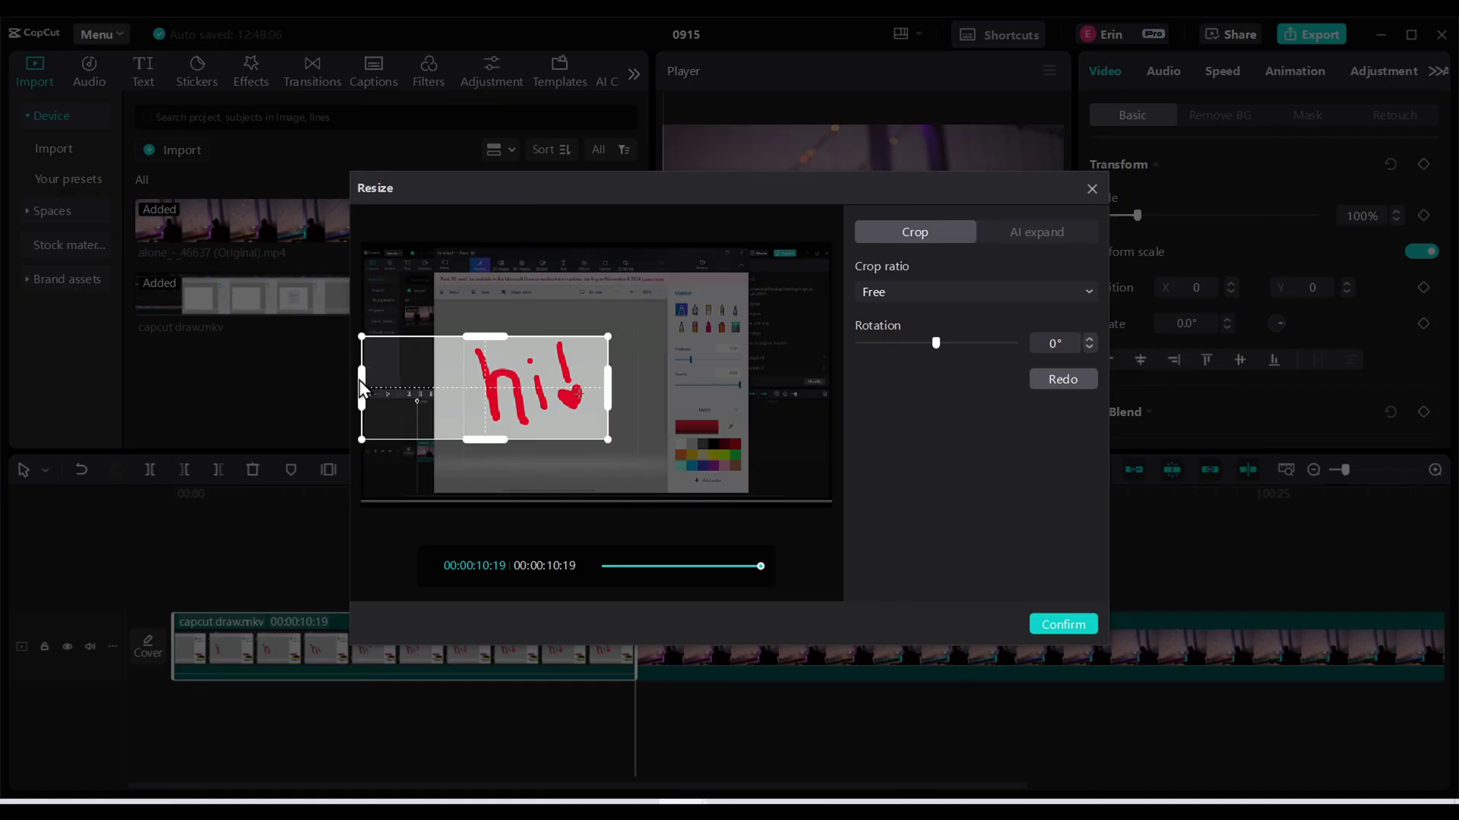
pyautogui.moveTo(366, 380); pyautogui.dragTo(465, 383)
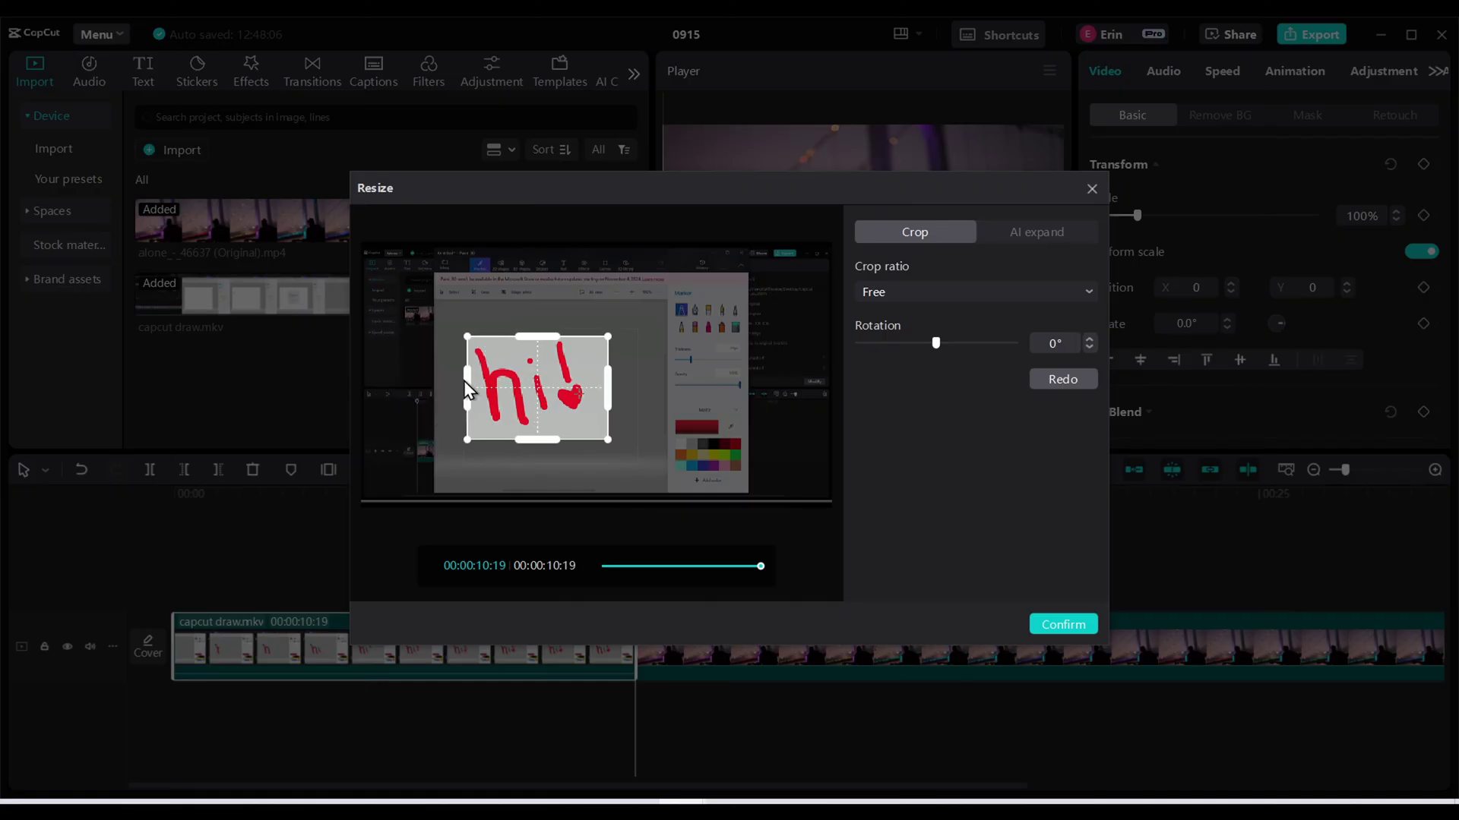
pyautogui.click(1063, 625)
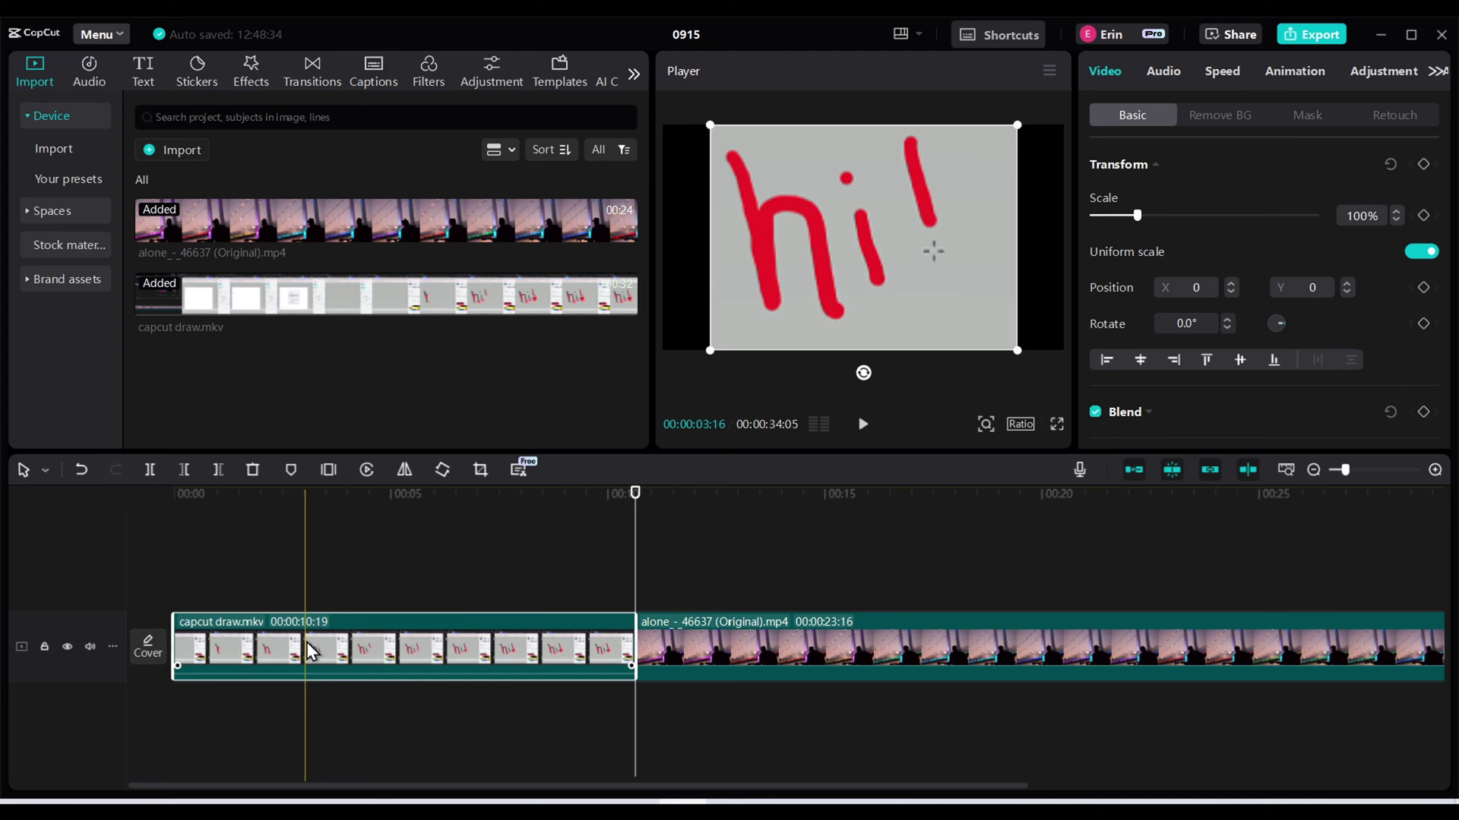
# Enable Chroma key on capcut draw.mkv and sample the grey canvas as the key colour
pyautogui.moveTo(630, 493); pyautogui.dragTo(335, 492)
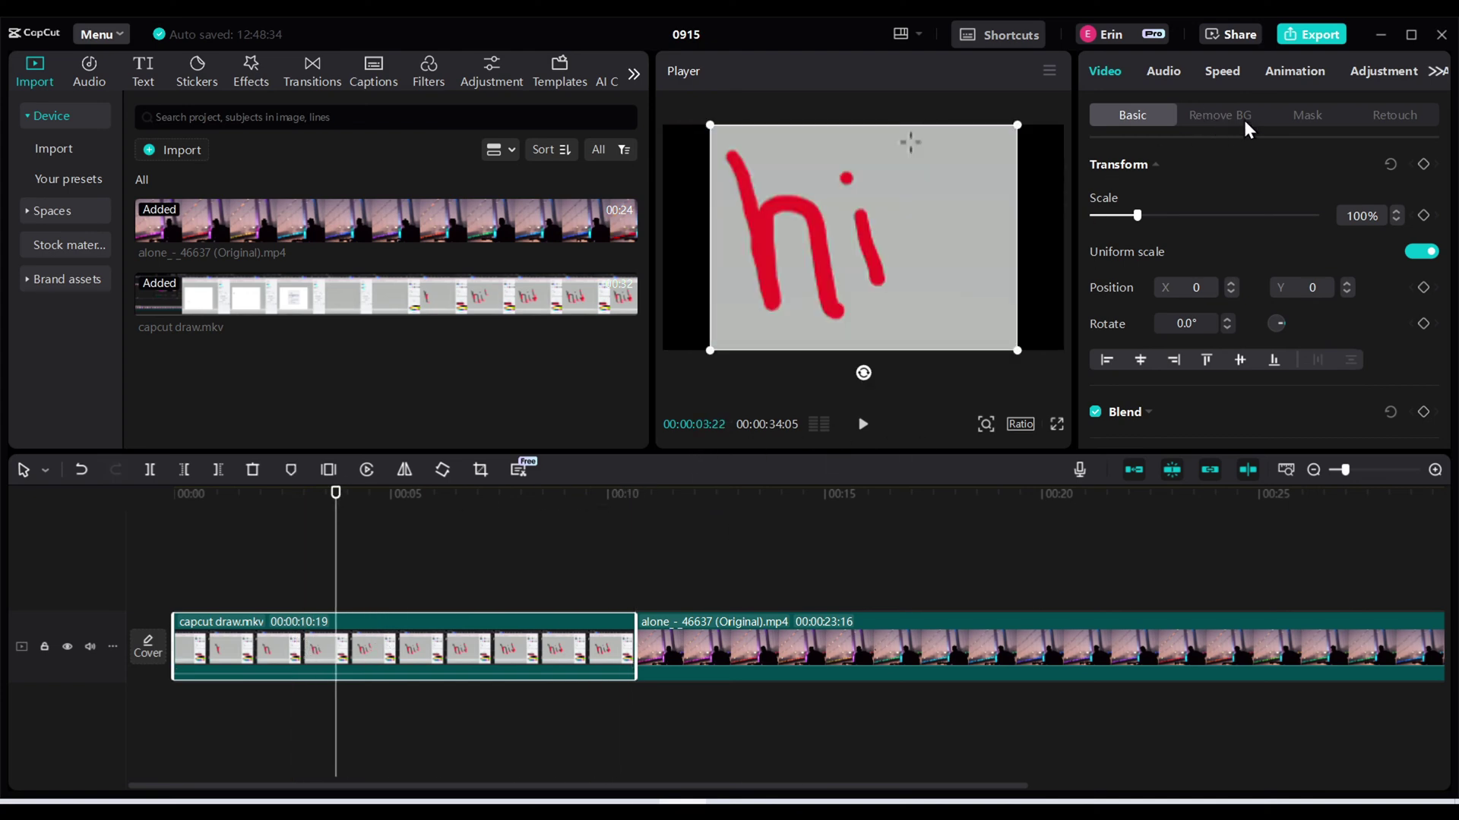
pyautogui.click(1219, 118)
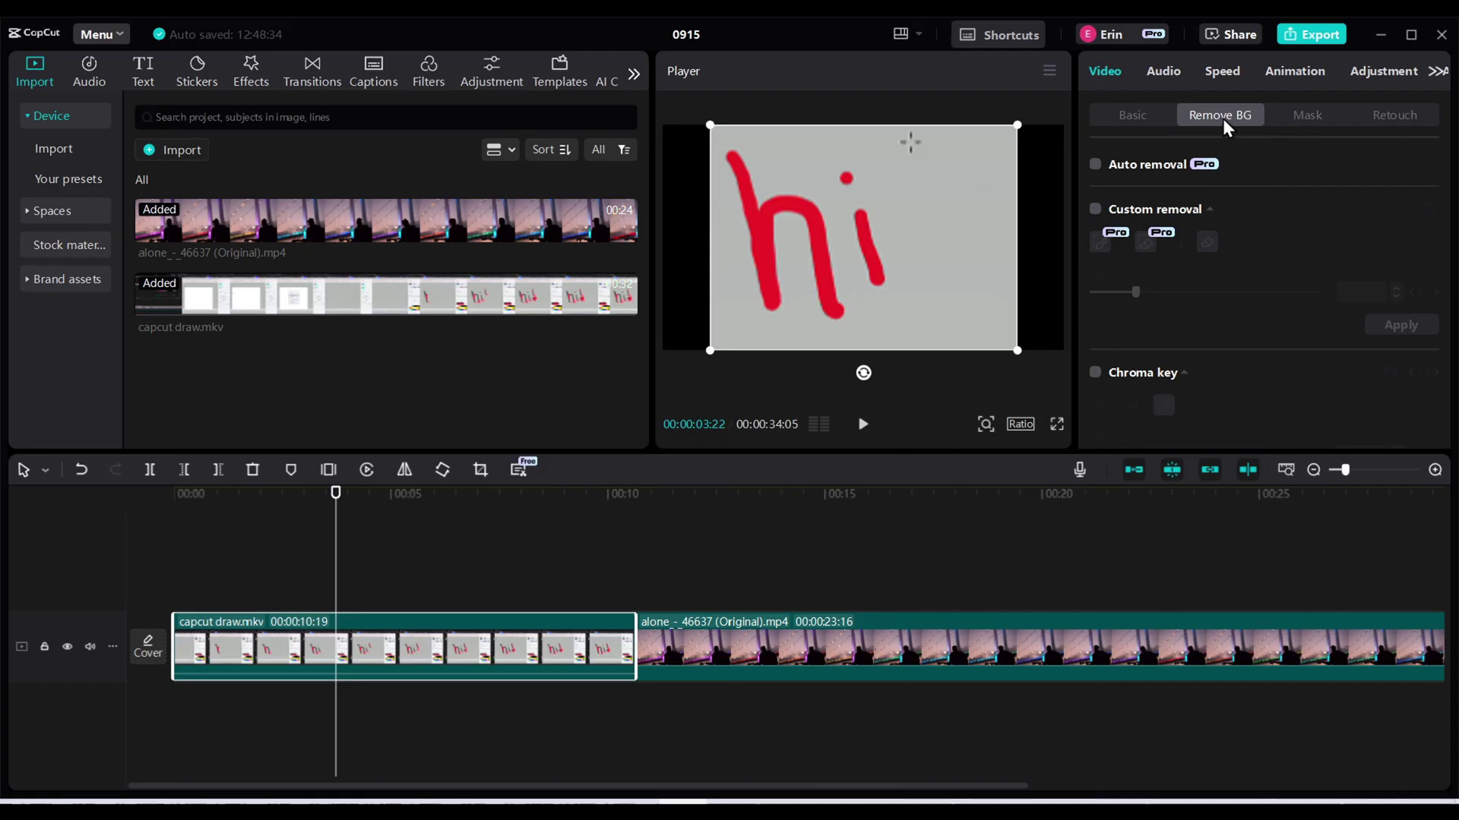
pyautogui.click(1095, 373)
pyautogui.scroll(-3, 1181, 357)
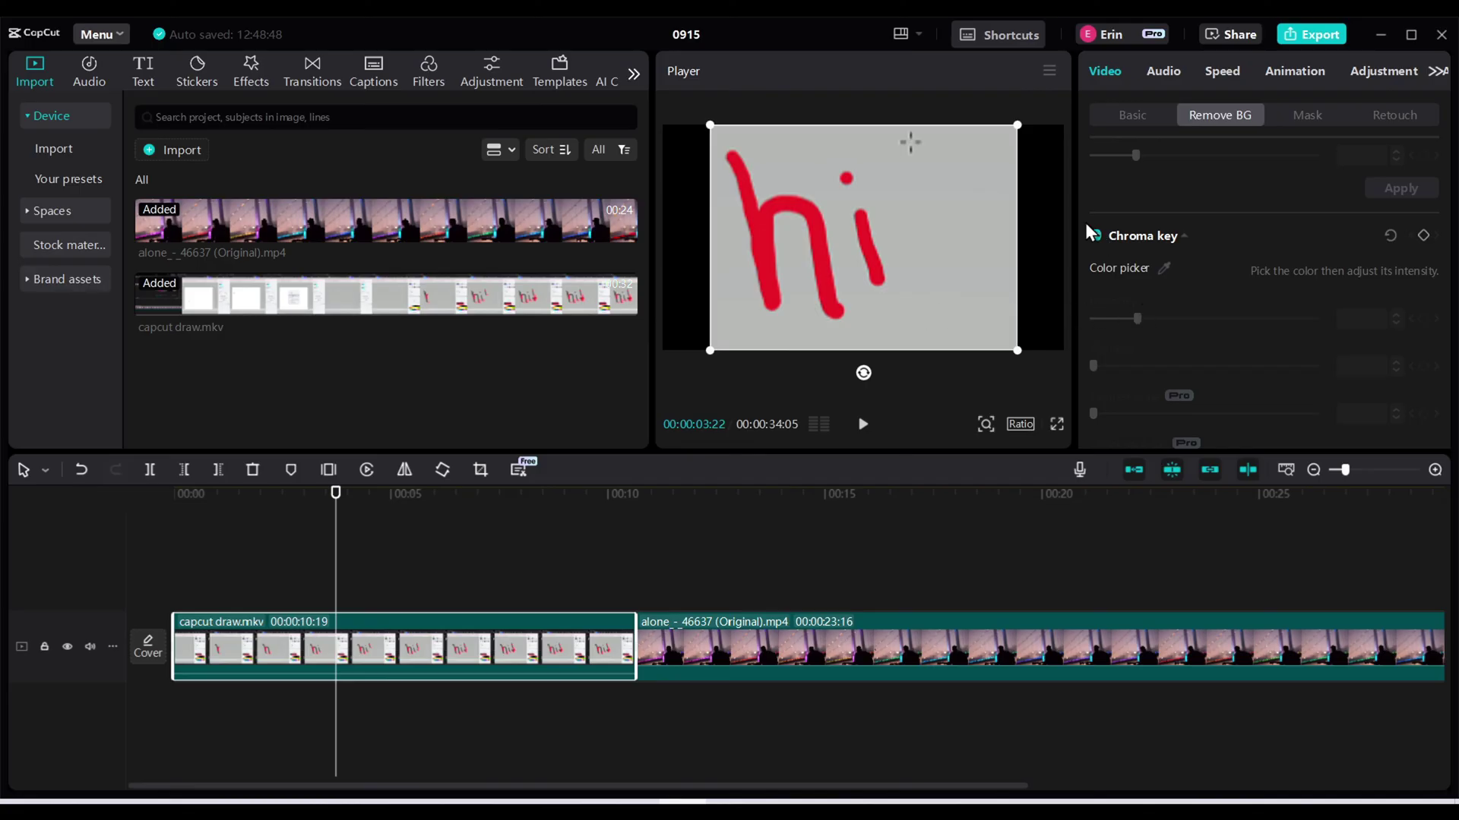
pyautogui.click(1164, 271)
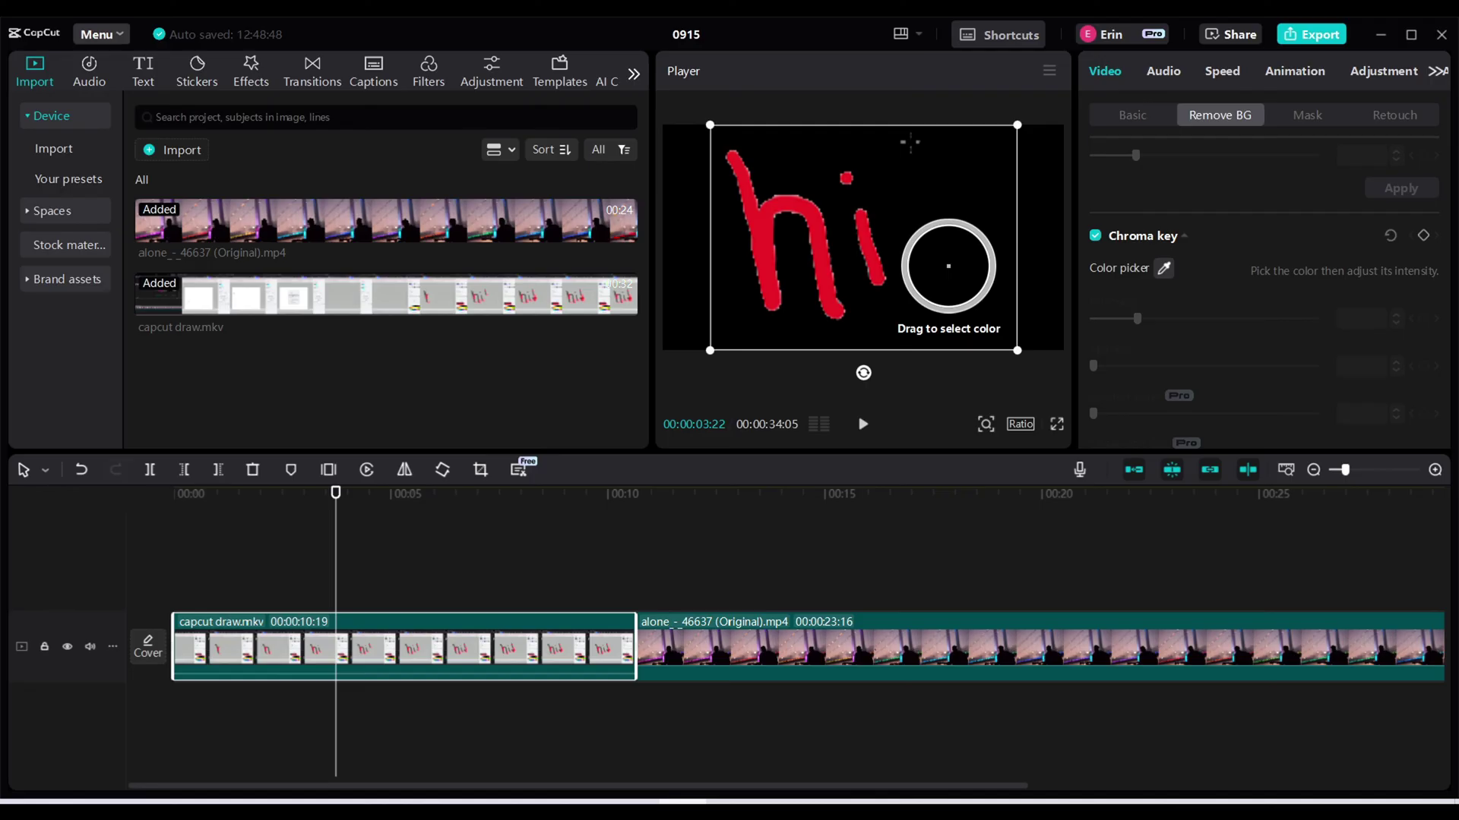
pyautogui.click(948, 266)
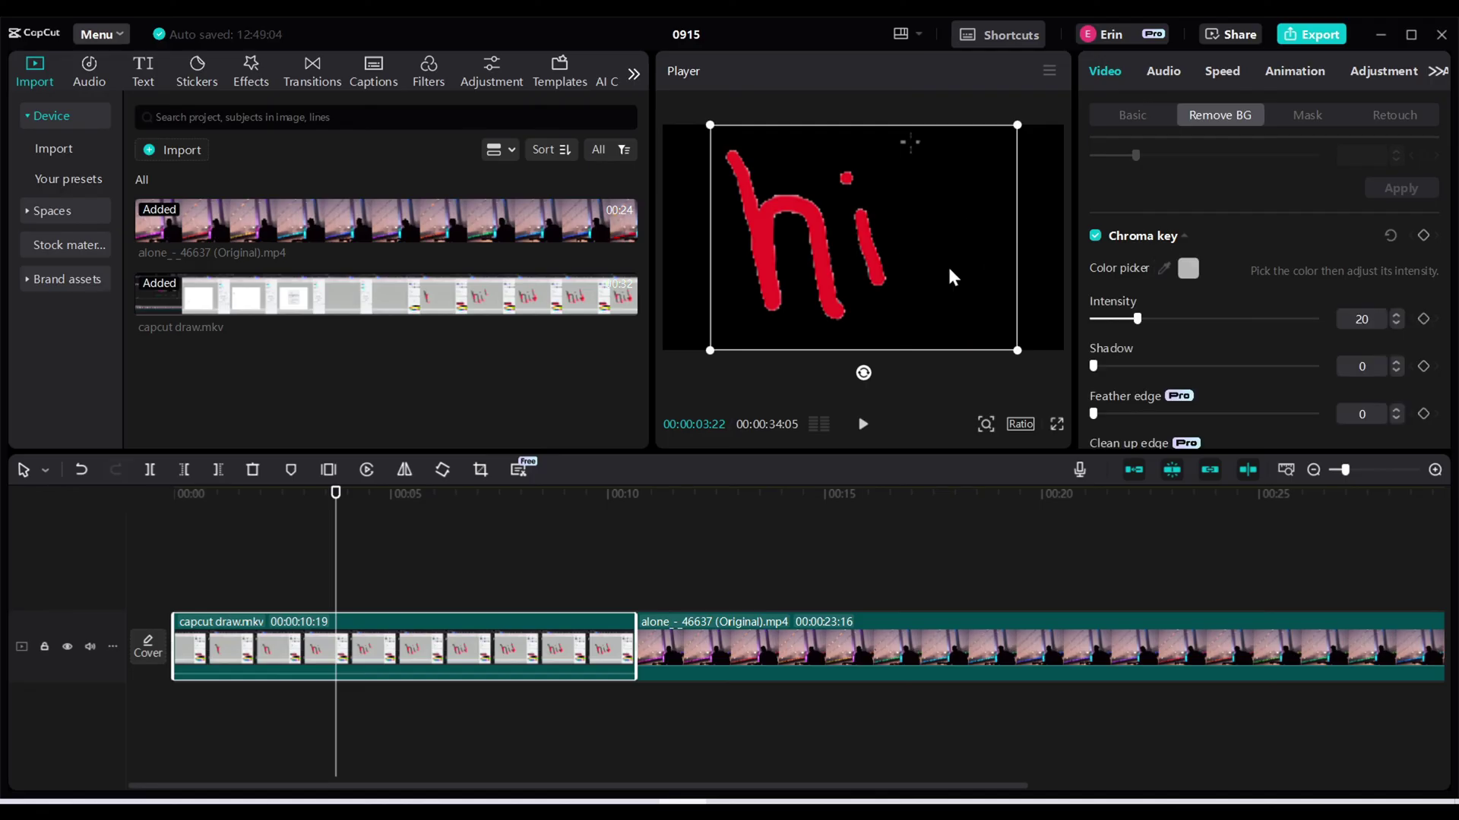
# Set chroma key Intensity 100, Feather edge 69 and Clean up edge 89
pyautogui.moveTo(1141, 317); pyautogui.dragTo(1251, 328)
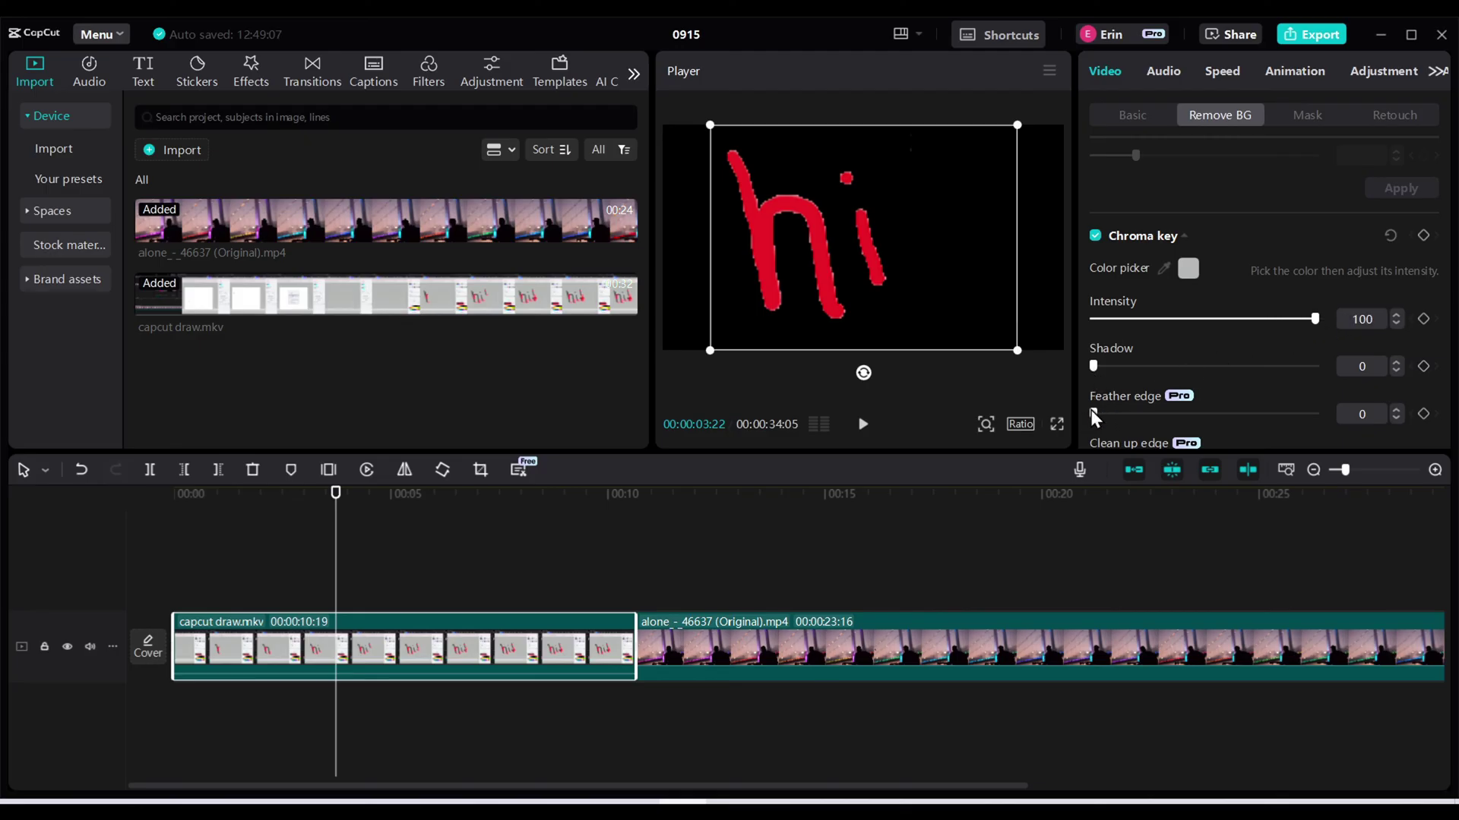
pyautogui.moveTo(1215, 414)
pyautogui.mouseDown()
pyautogui.moveTo(1274, 414)
pyautogui.moveTo(1240, 414)
pyautogui.mouseUp()
pyautogui.scroll(-1, 1225, 409)
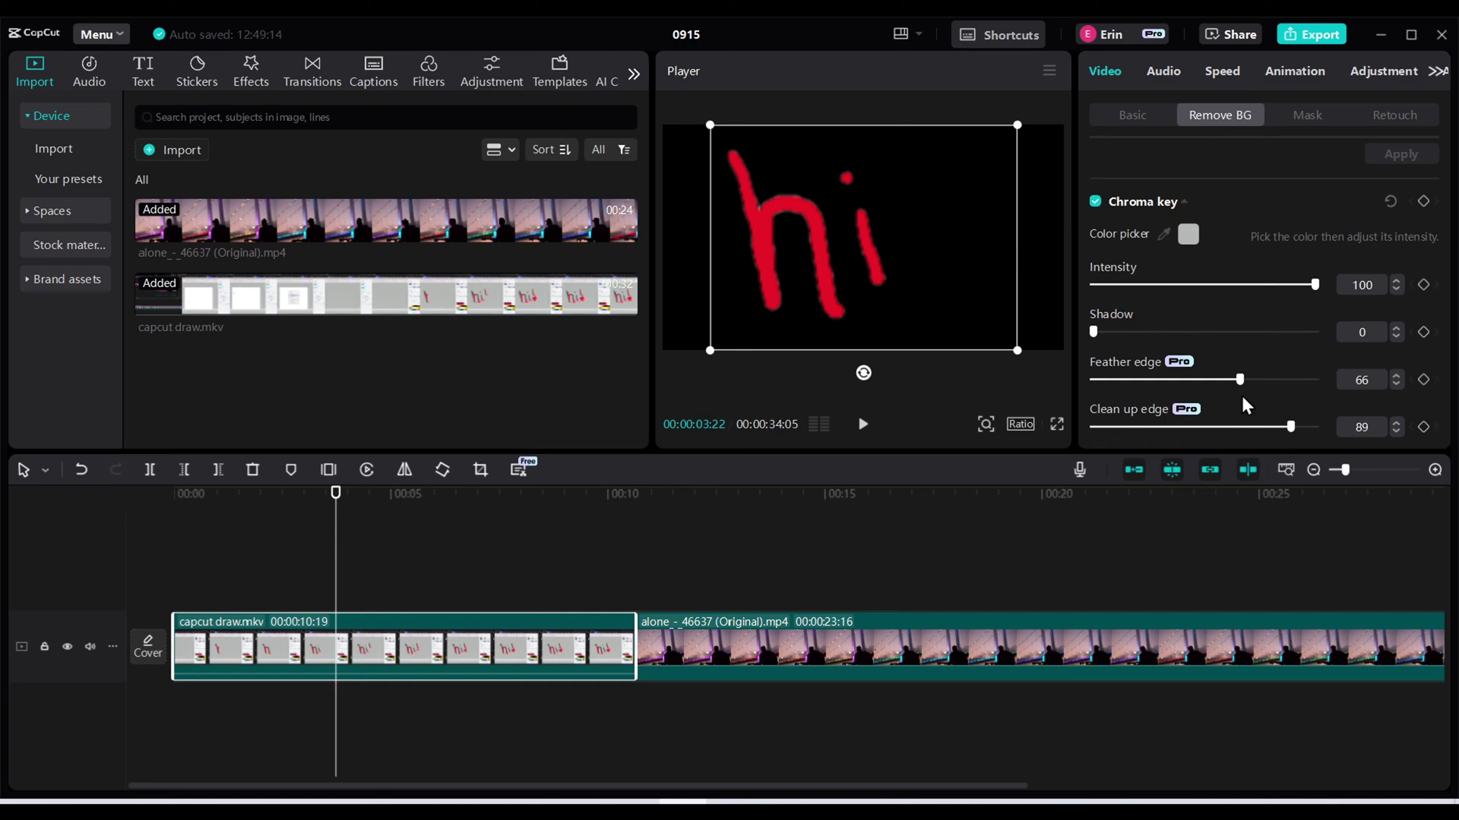
pyautogui.moveTo(1242, 380)
pyautogui.mouseDown()
pyautogui.moveTo(1141, 376)
pyautogui.moveTo(1224, 378)
pyautogui.mouseUp()
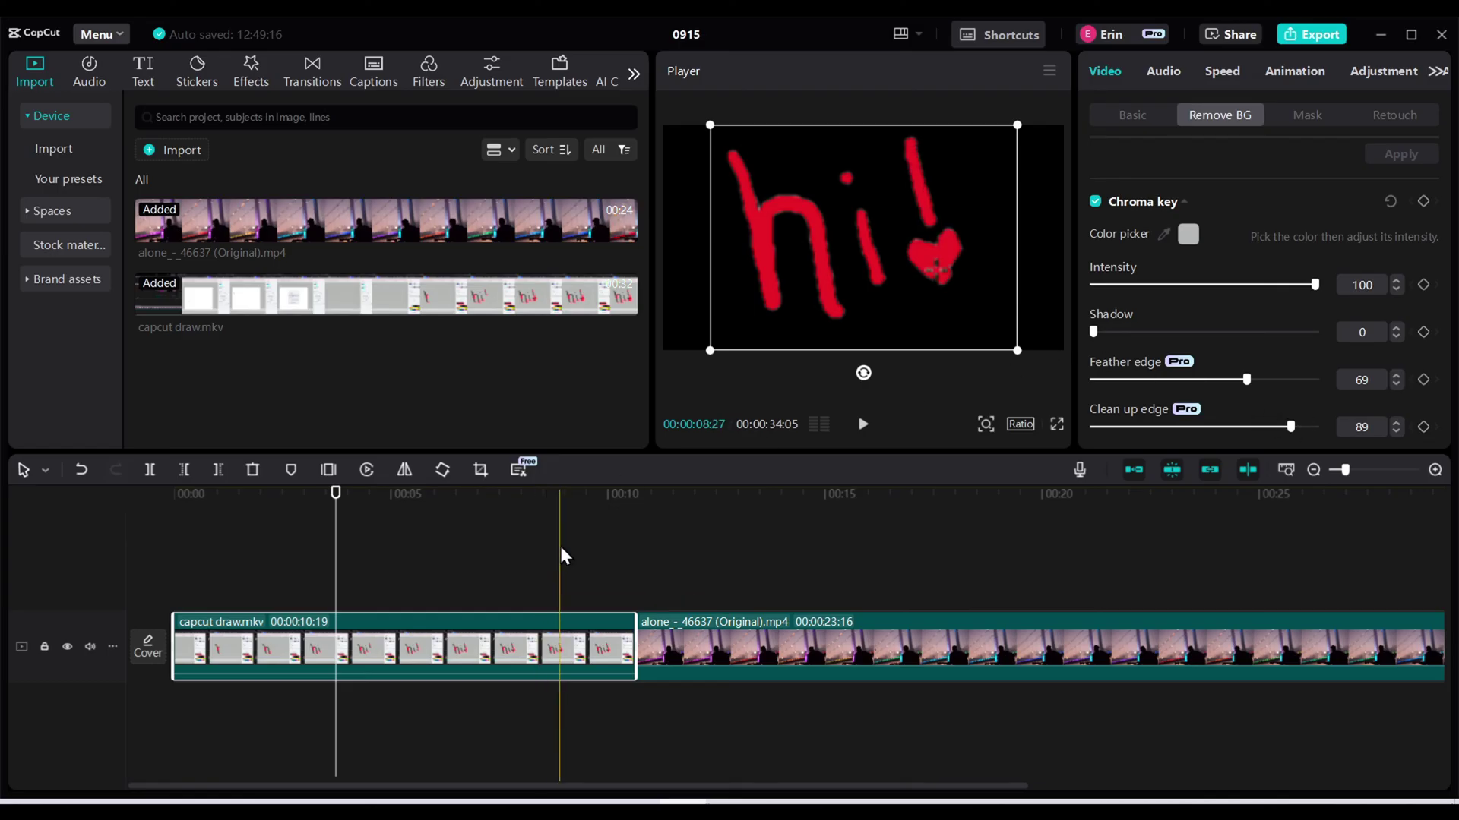
# Preview the project from the start of the timeline
pyautogui.moveTo(332, 496); pyautogui.dragTo(173, 495)
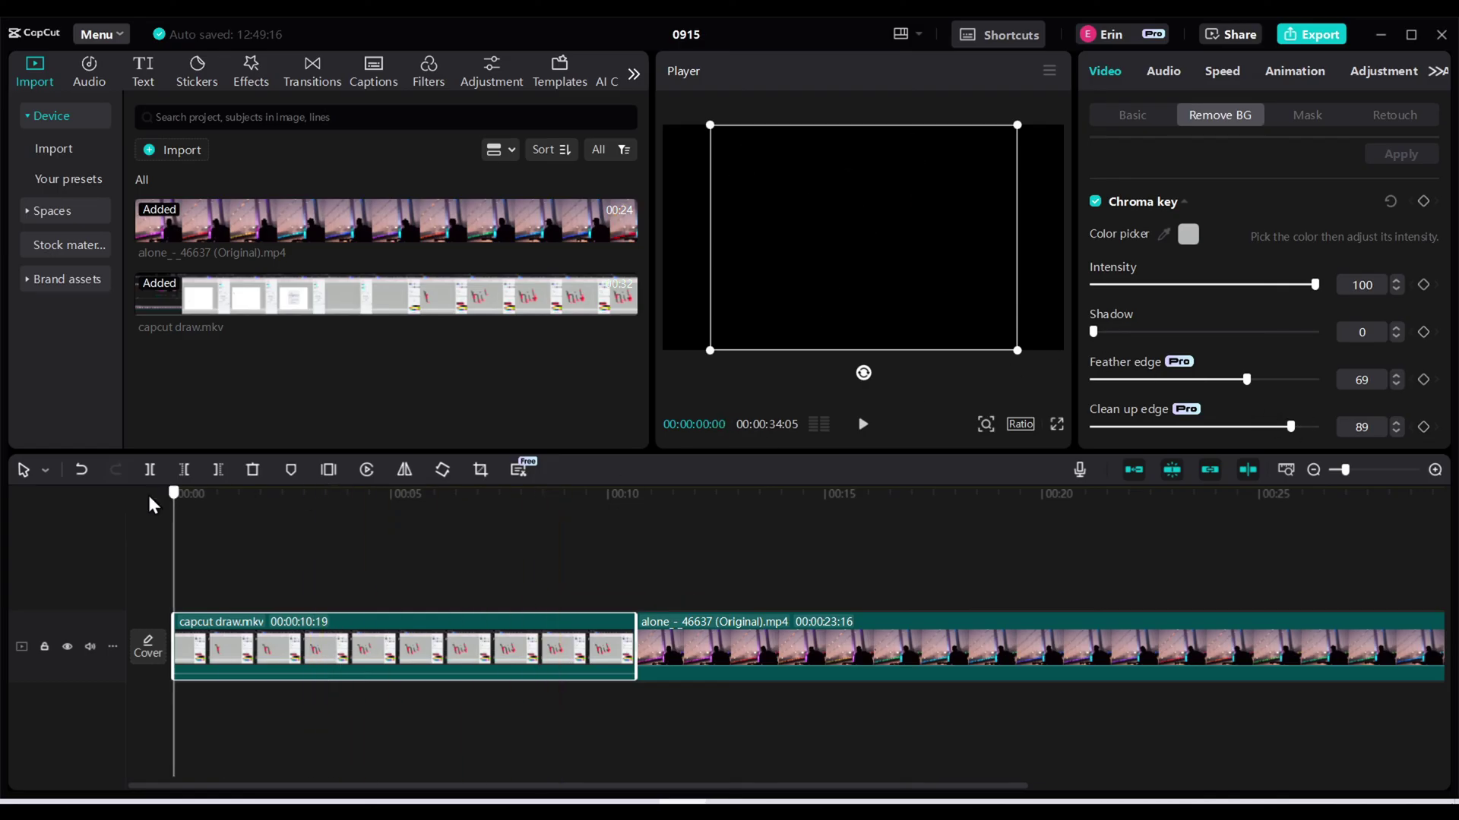
pyautogui.click(864, 424)
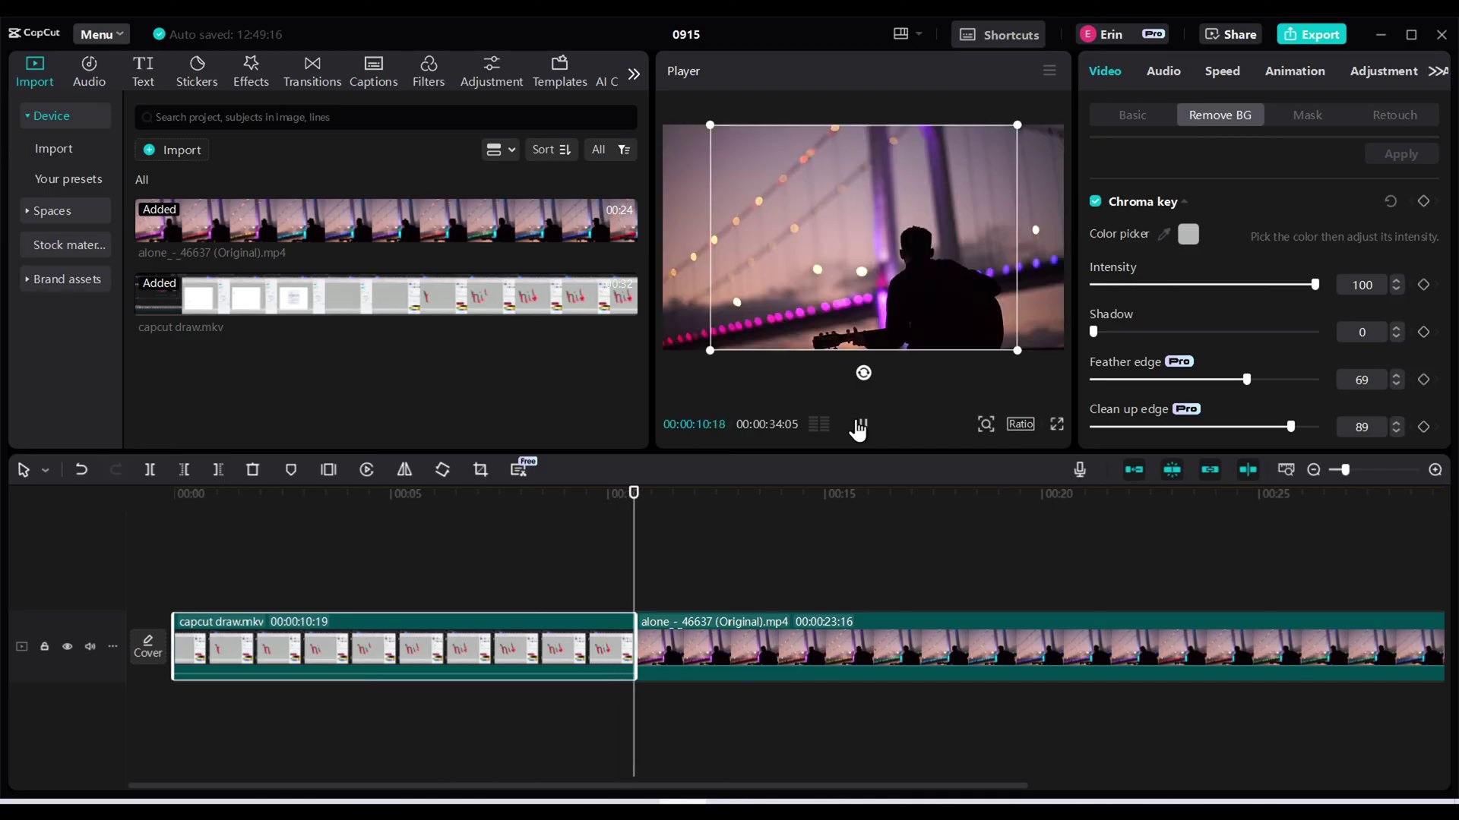
pyautogui.click(860, 425)
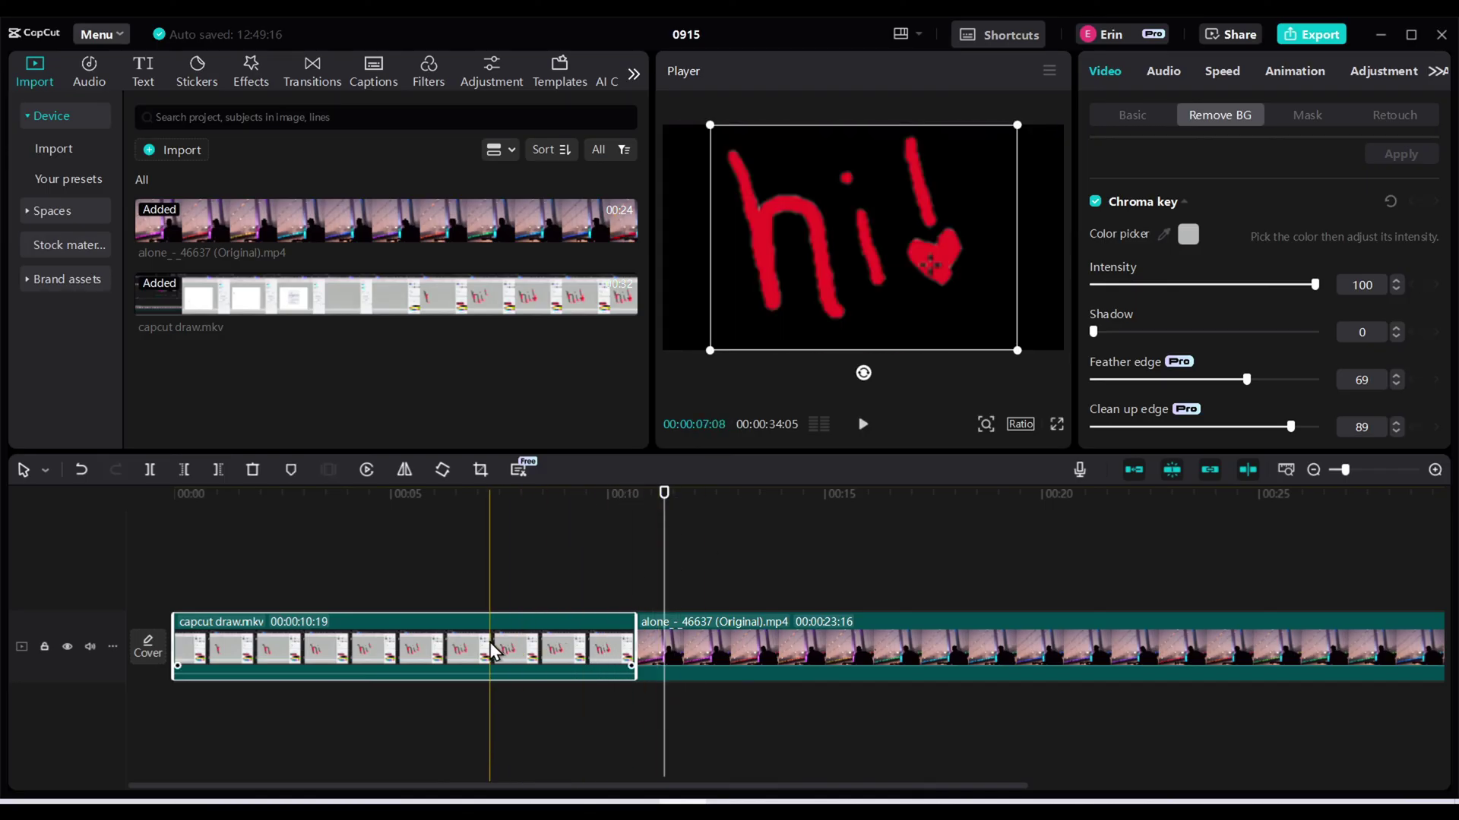
# Move capcut draw.mkv onto a track above the guitarist clip and replay from the start
pyautogui.moveTo(493, 651); pyautogui.dragTo(490, 579)
pyautogui.moveTo(663, 495); pyautogui.dragTo(173, 498)
pyautogui.click(863, 424)
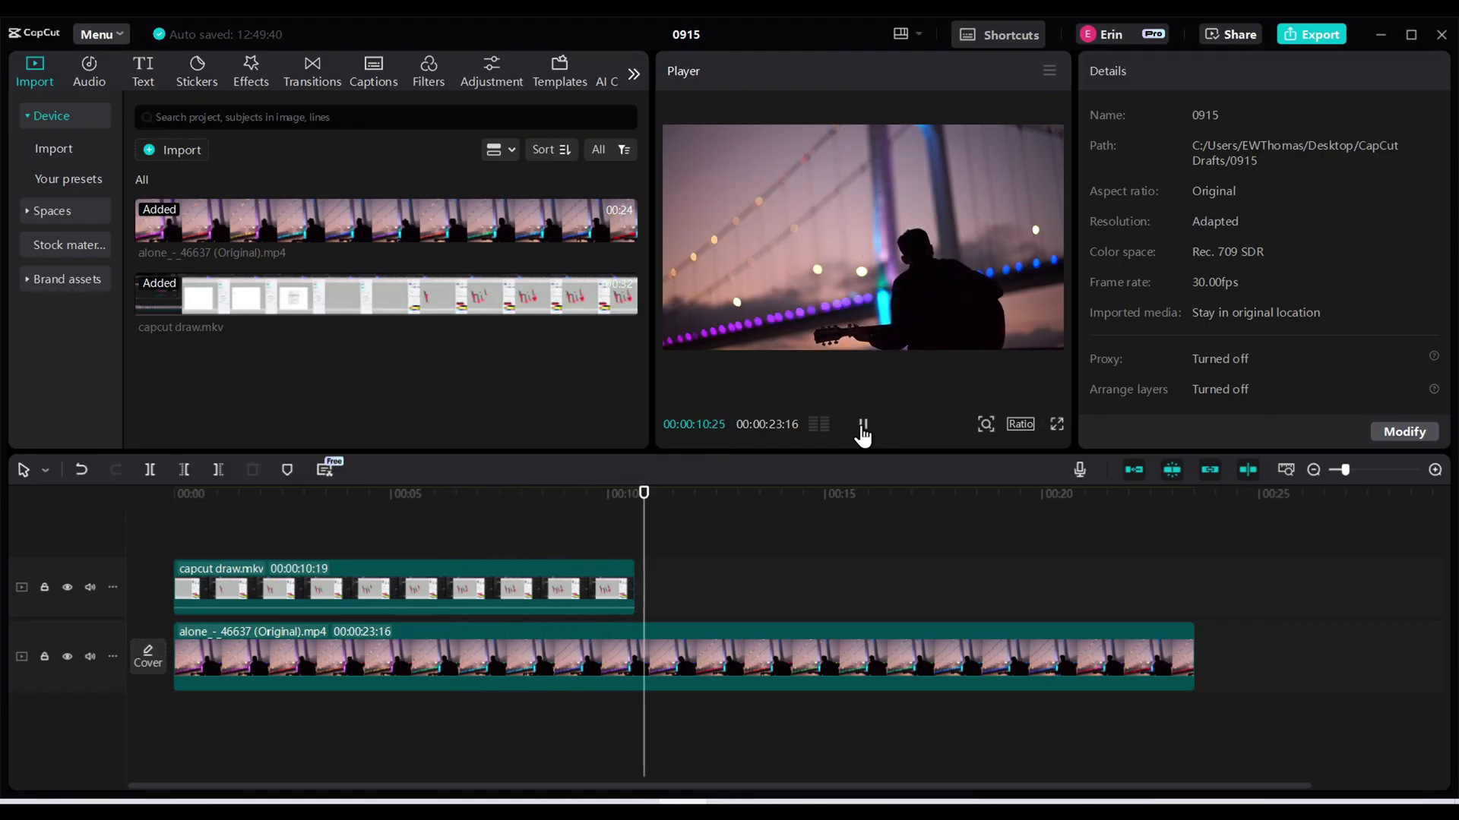
pyautogui.click(861, 430)
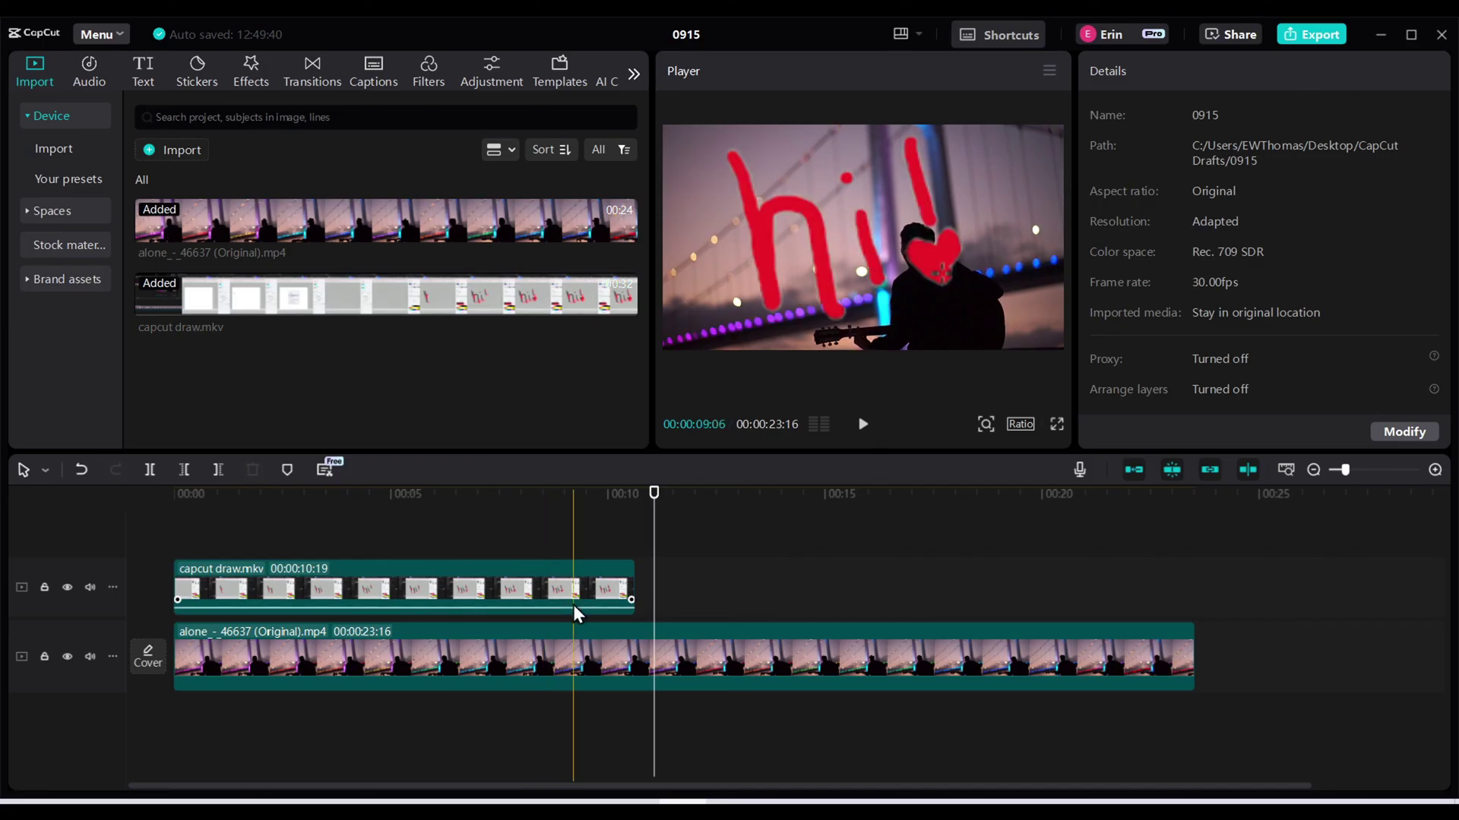
# Shrink the hi! overlay, move it to the upper left and rotate it to 333°
pyautogui.moveTo(535, 587); pyautogui.dragTo(563, 585)
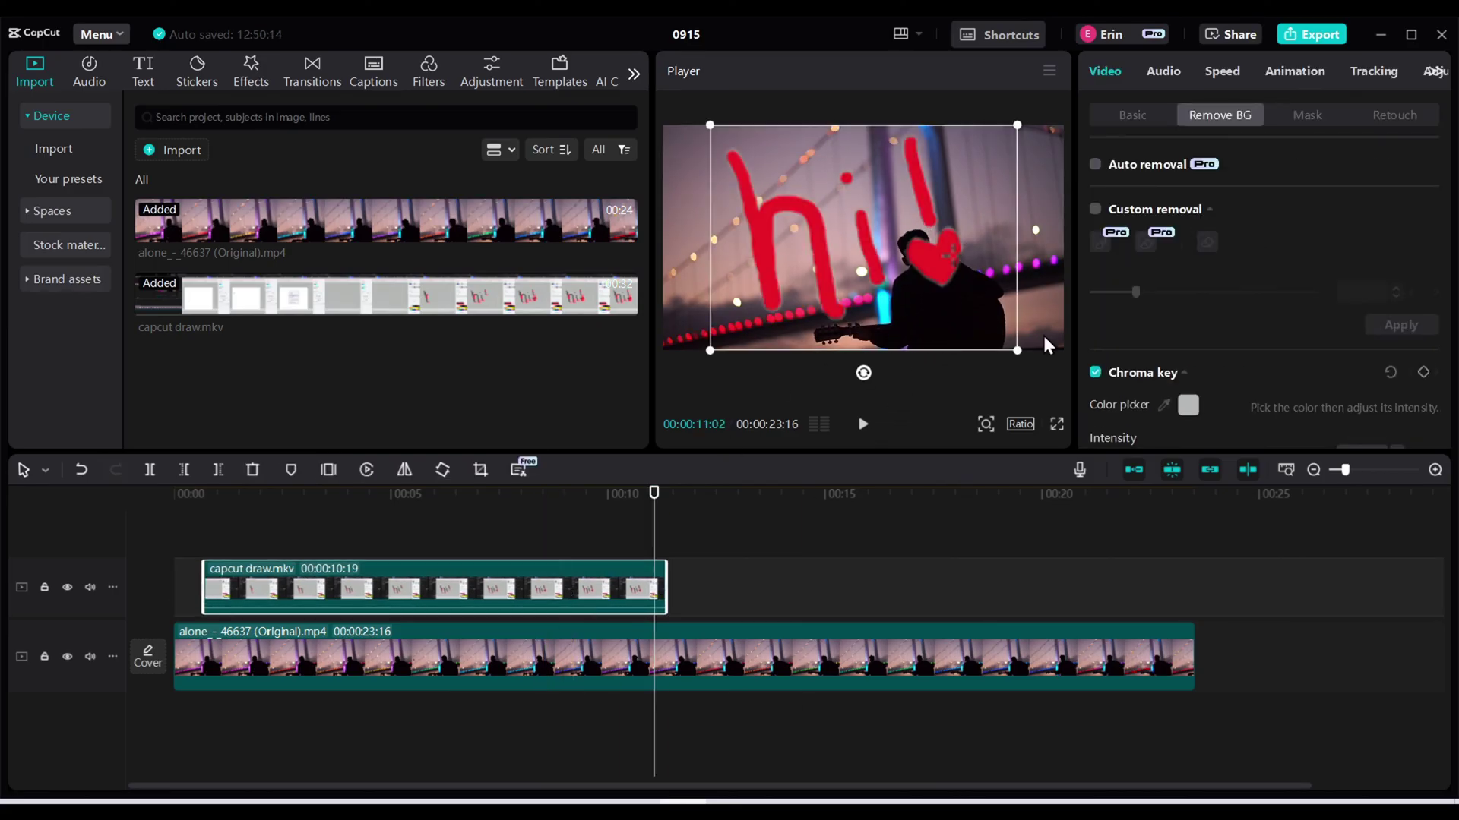
pyautogui.moveTo(1018, 350); pyautogui.dragTo(738, 198)
pyautogui.moveTo(729, 253); pyautogui.dragTo(771, 247)
pyautogui.moveTo(763, 188); pyautogui.dragTo(773, 199)
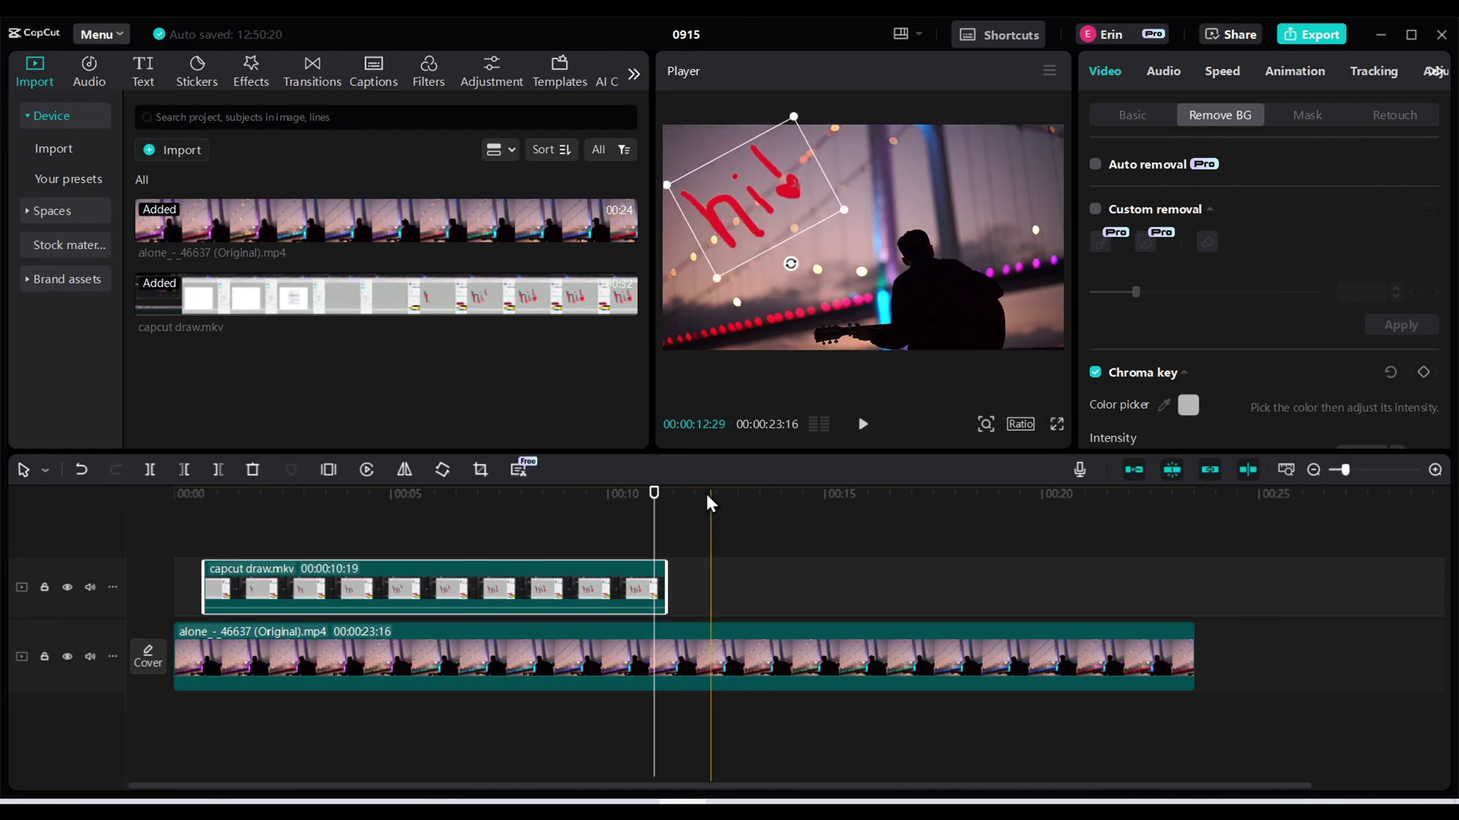
# Play the preview from the start with the tilted overlay
pyautogui.moveTo(654, 495); pyautogui.dragTo(173, 495)
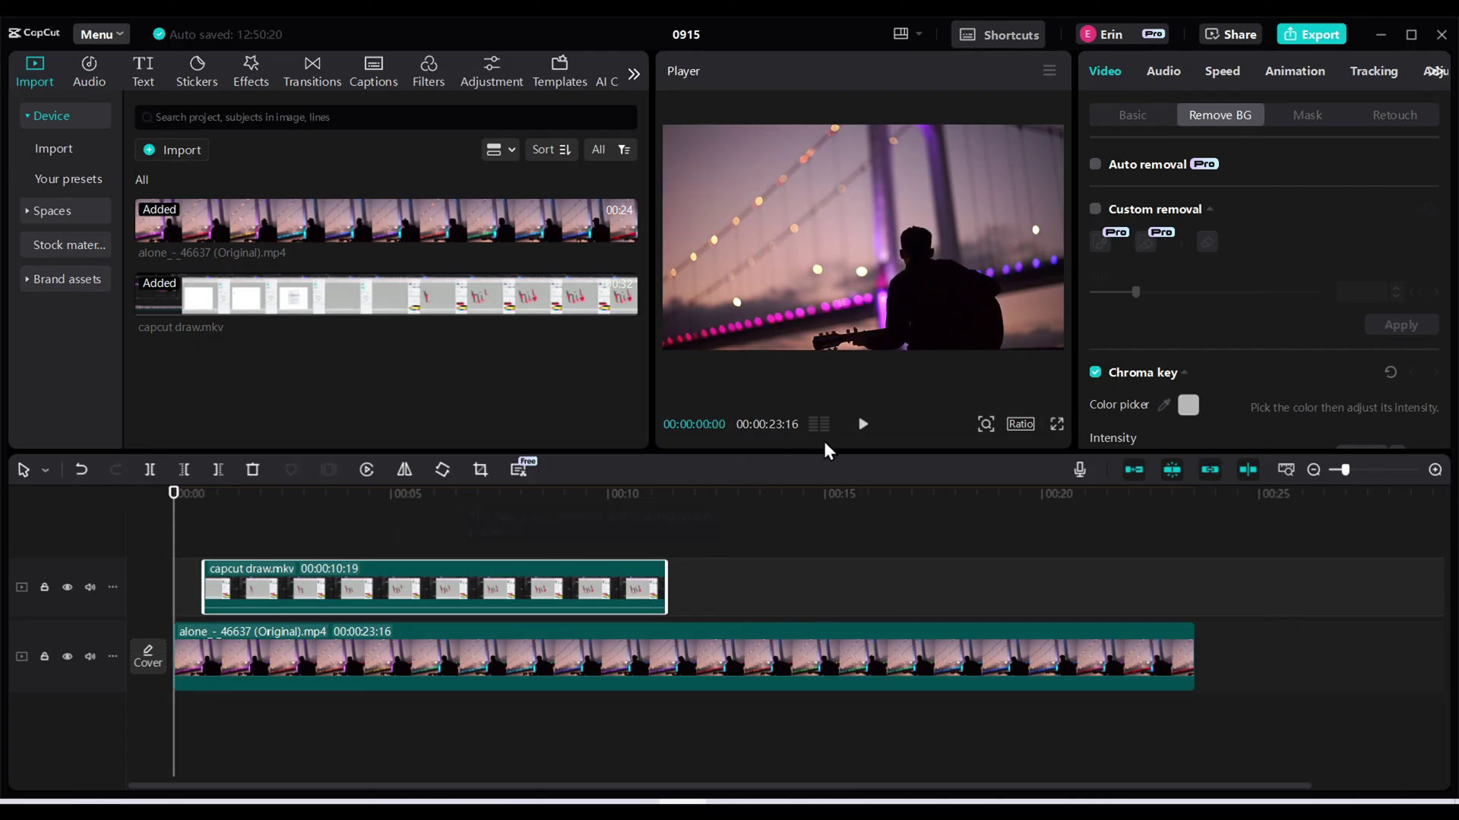
pyautogui.click(872, 427)
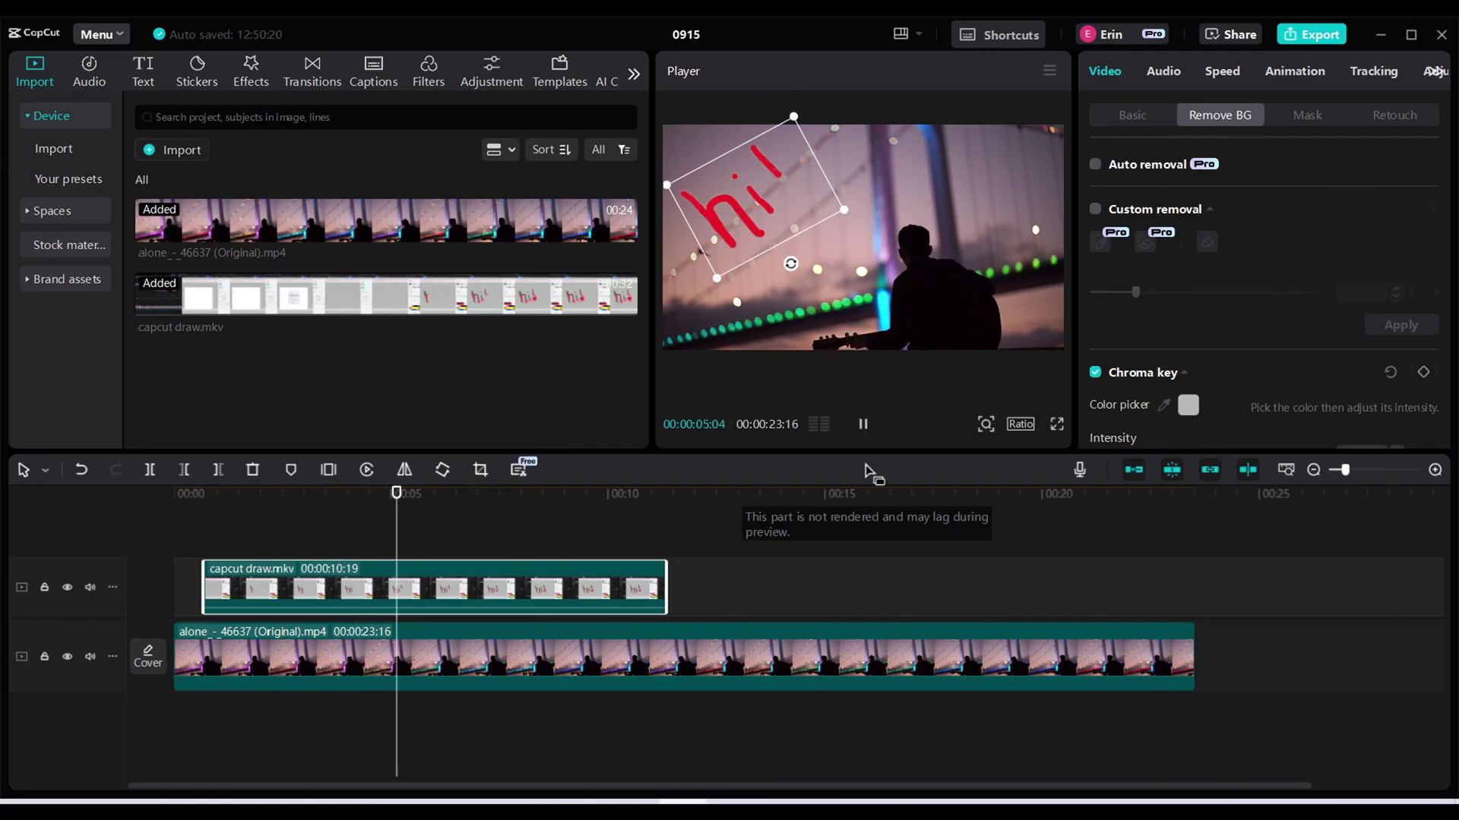
pyautogui.click(862, 426)
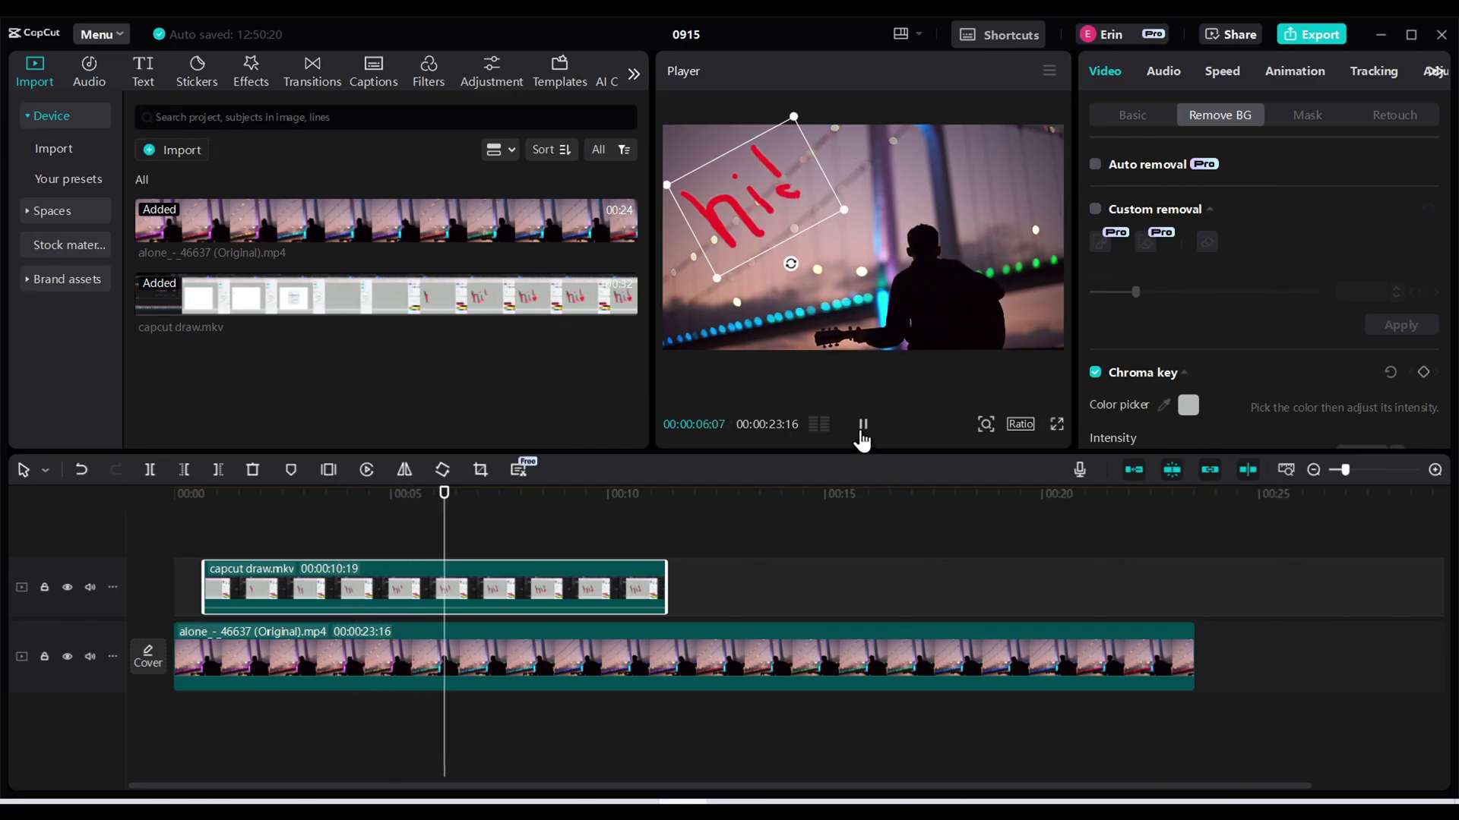